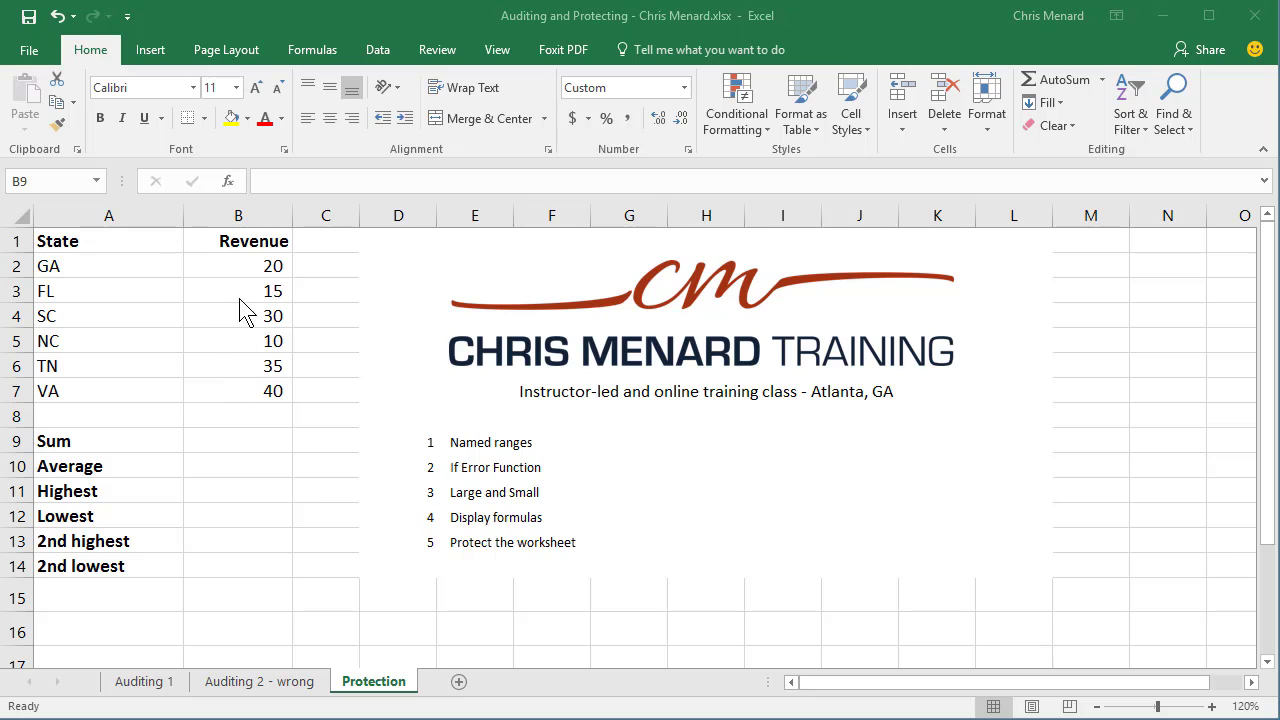
Step: Name the revenue figures B2:B7 'revenue' using the Name Box
left_click_drag(234, 262, 237, 384)
left_click_drag(245, 441, 226, 571)
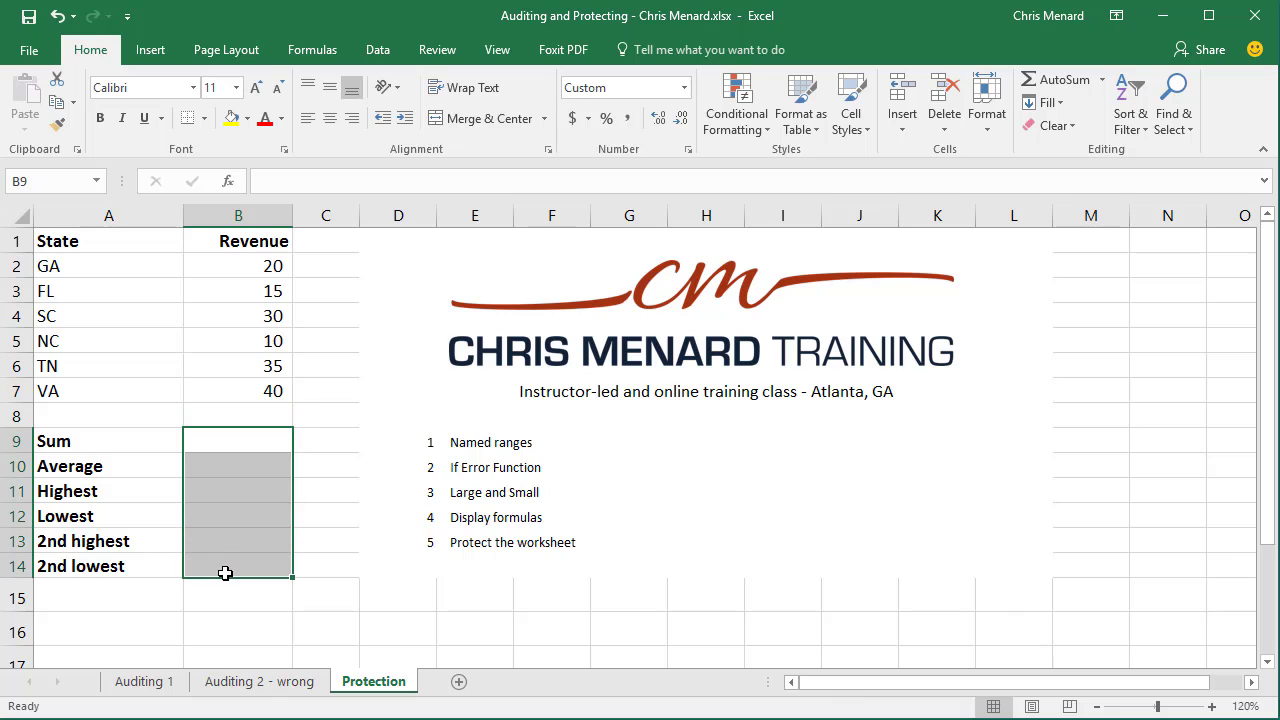
left_click(207, 470)
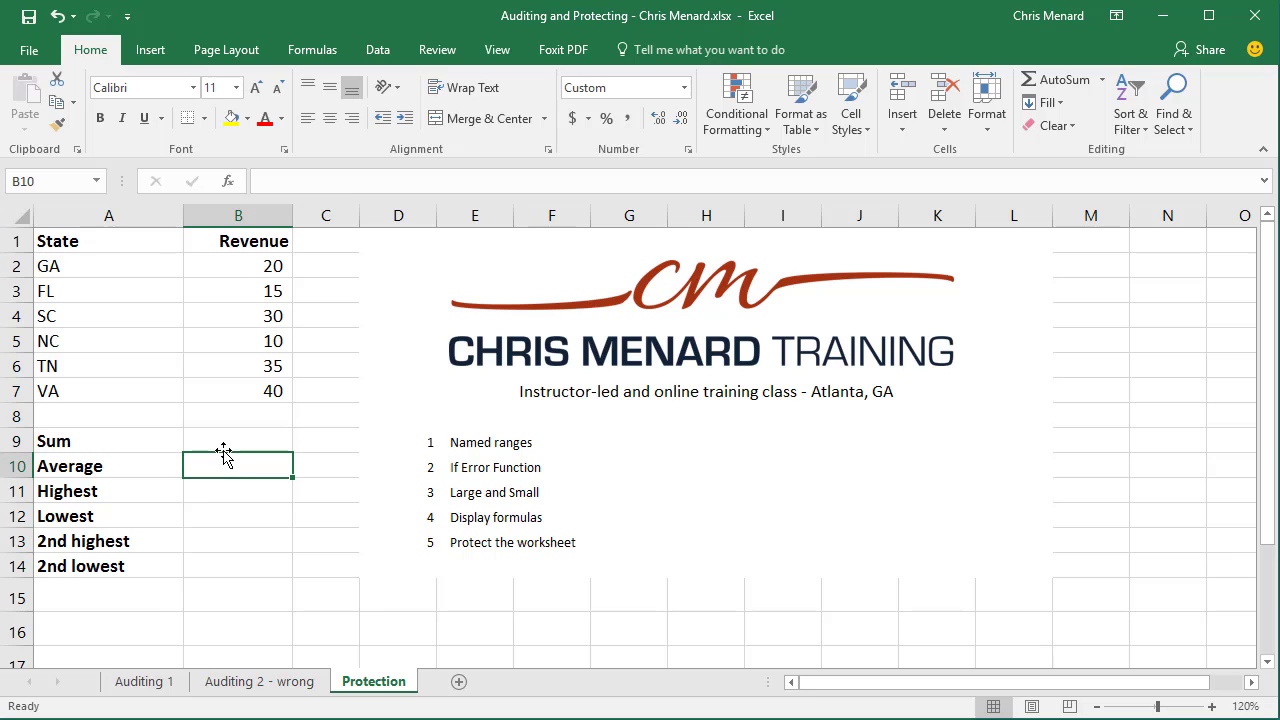
left_click_drag(240, 266, 253, 394)
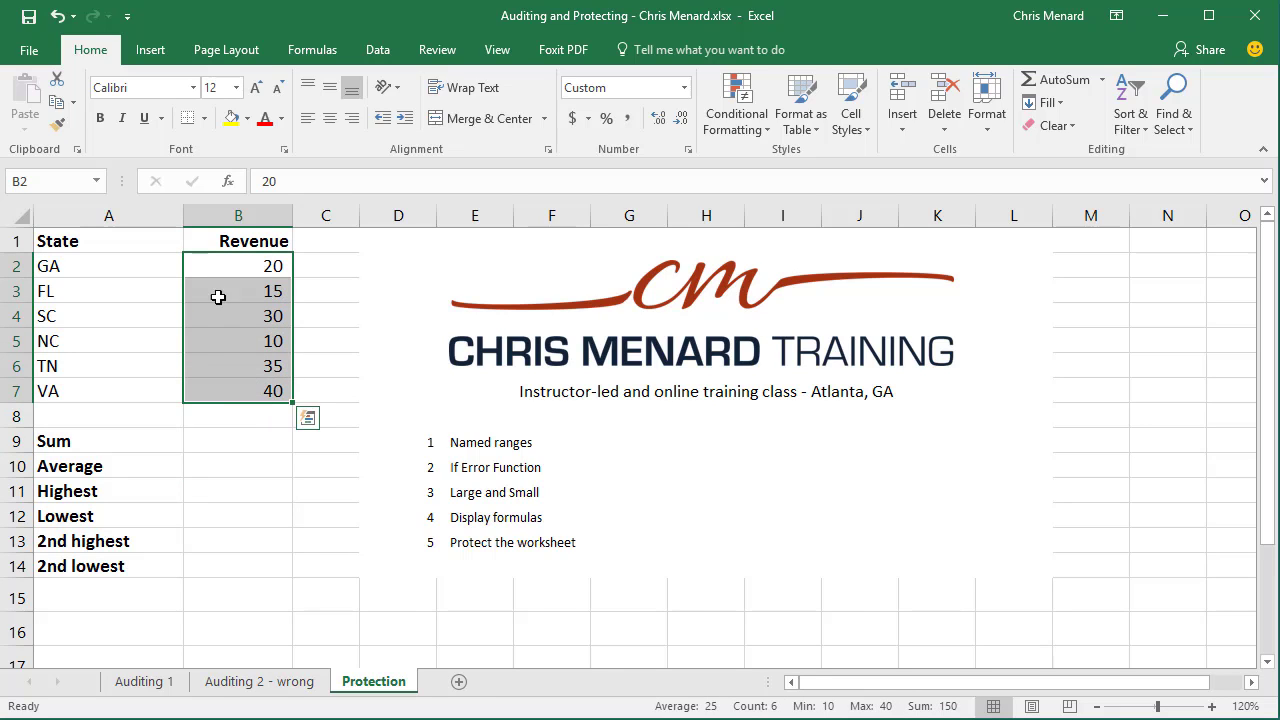
left_click(97, 182)
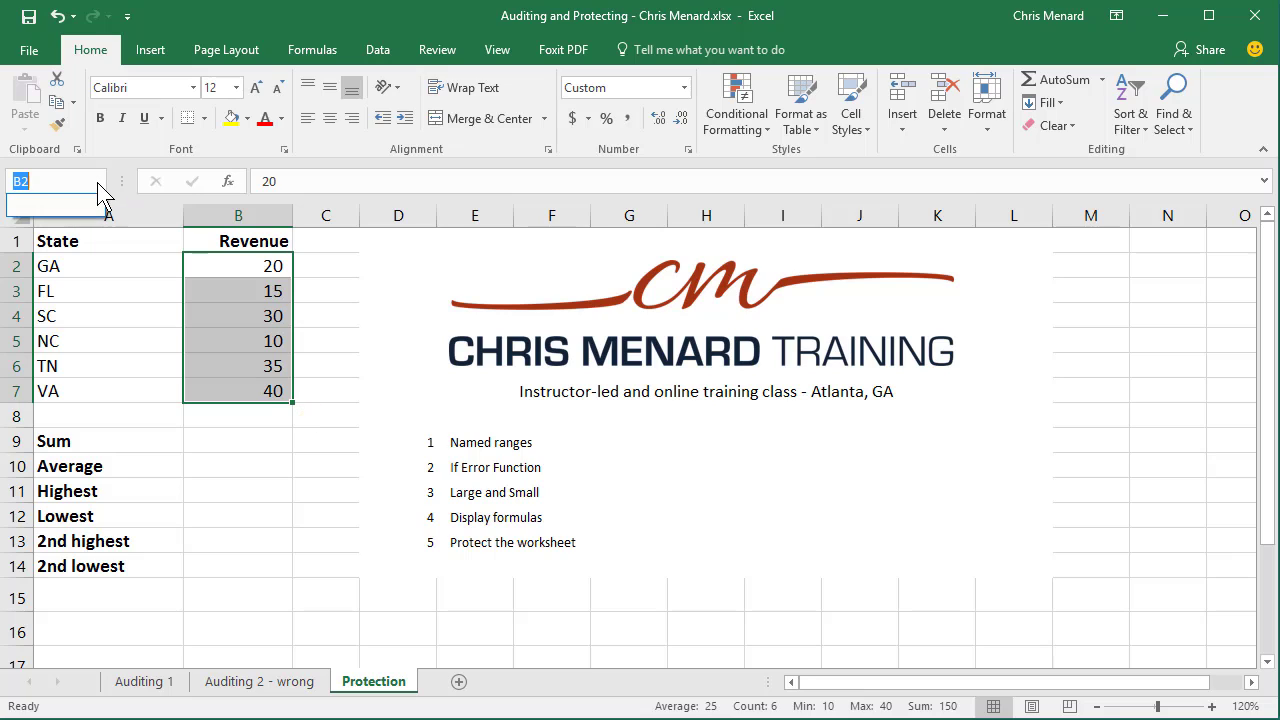
type("revenue")
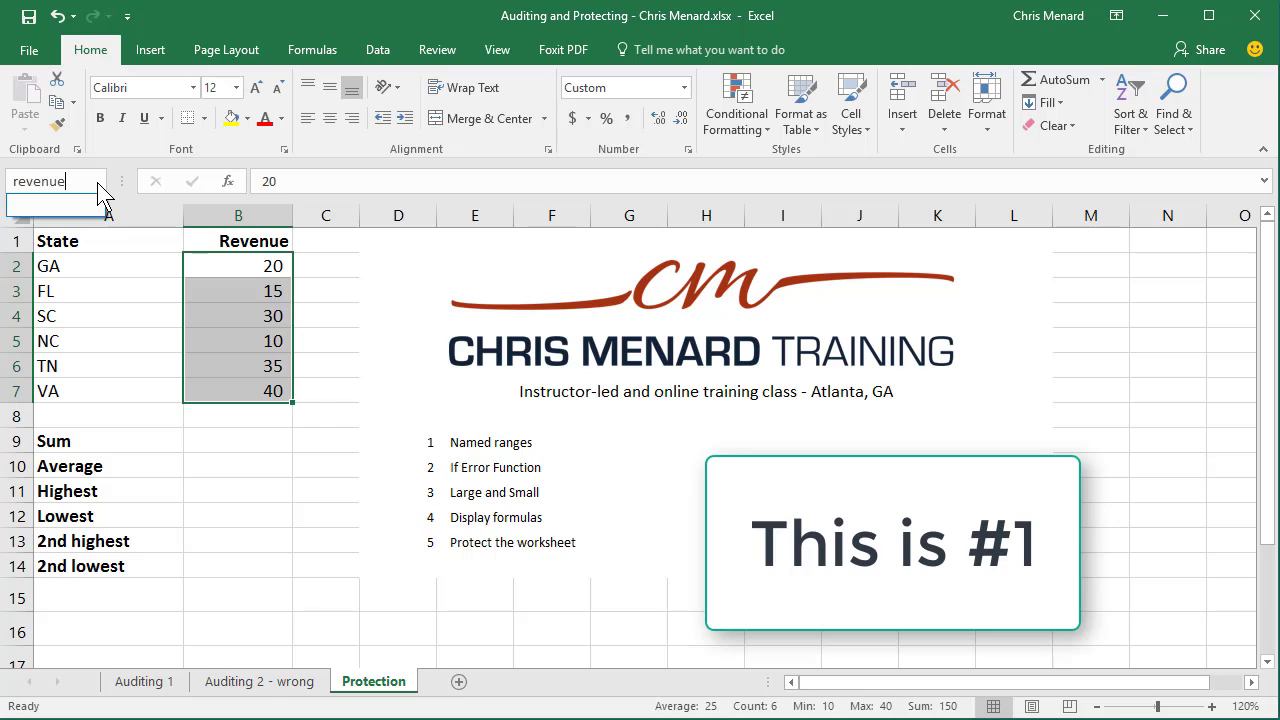
key("Return")
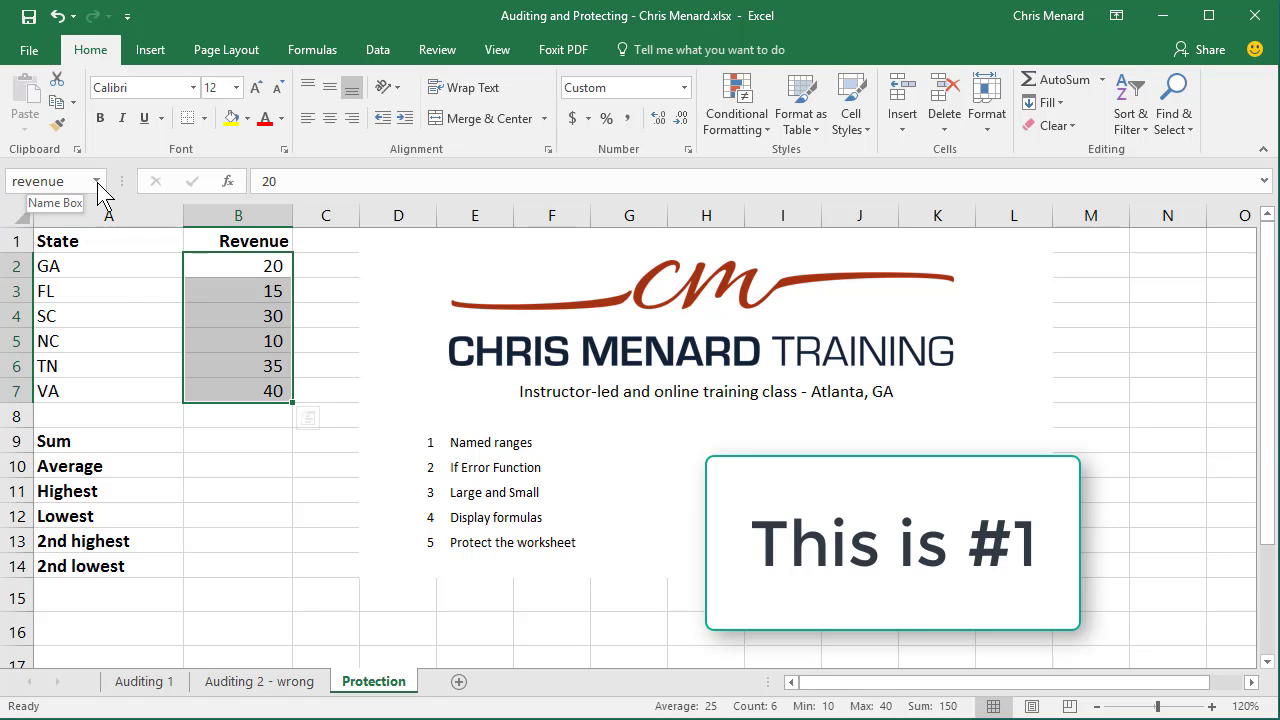
Step: Confirm the revenue name selects B2:B7 from the Name Box list, then pick cell B9
left_click(148, 310)
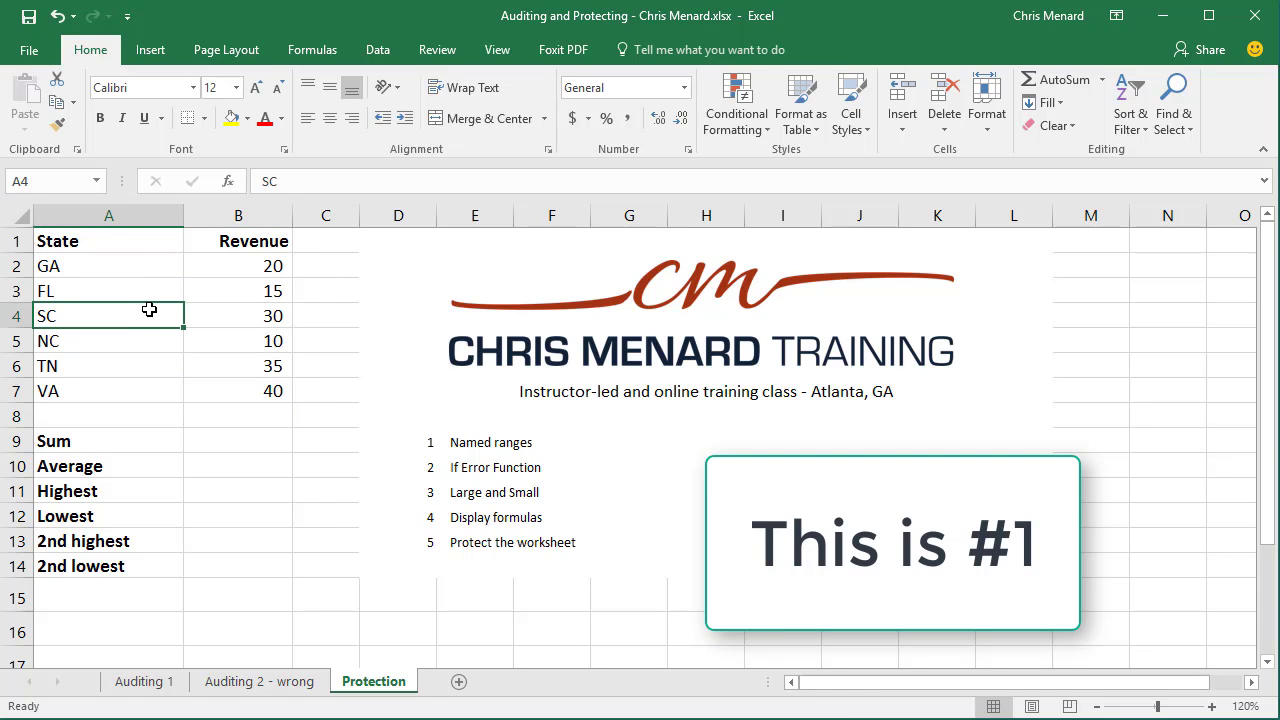
left_click(96, 181)
left_click(94, 205)
left_click(132, 293)
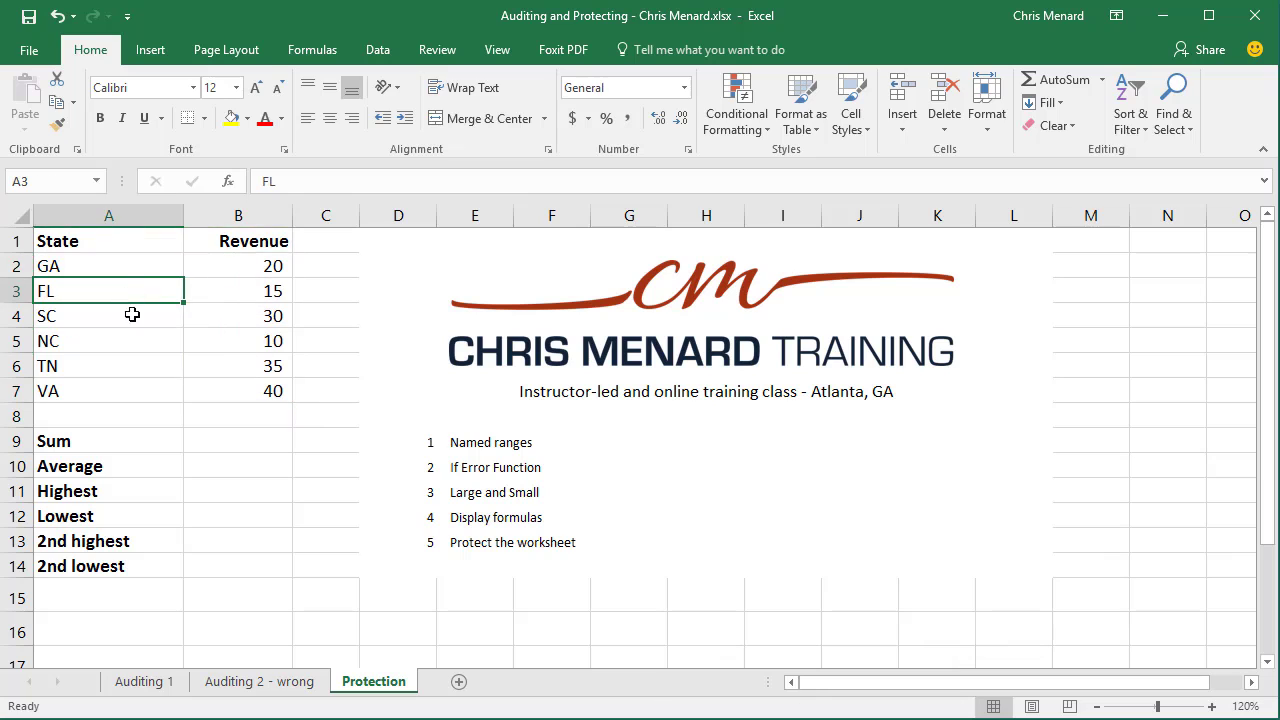
left_click(219, 443)
Step: Enter =SUM(revenue) in B9 to show the total 150
type("=SUM(")
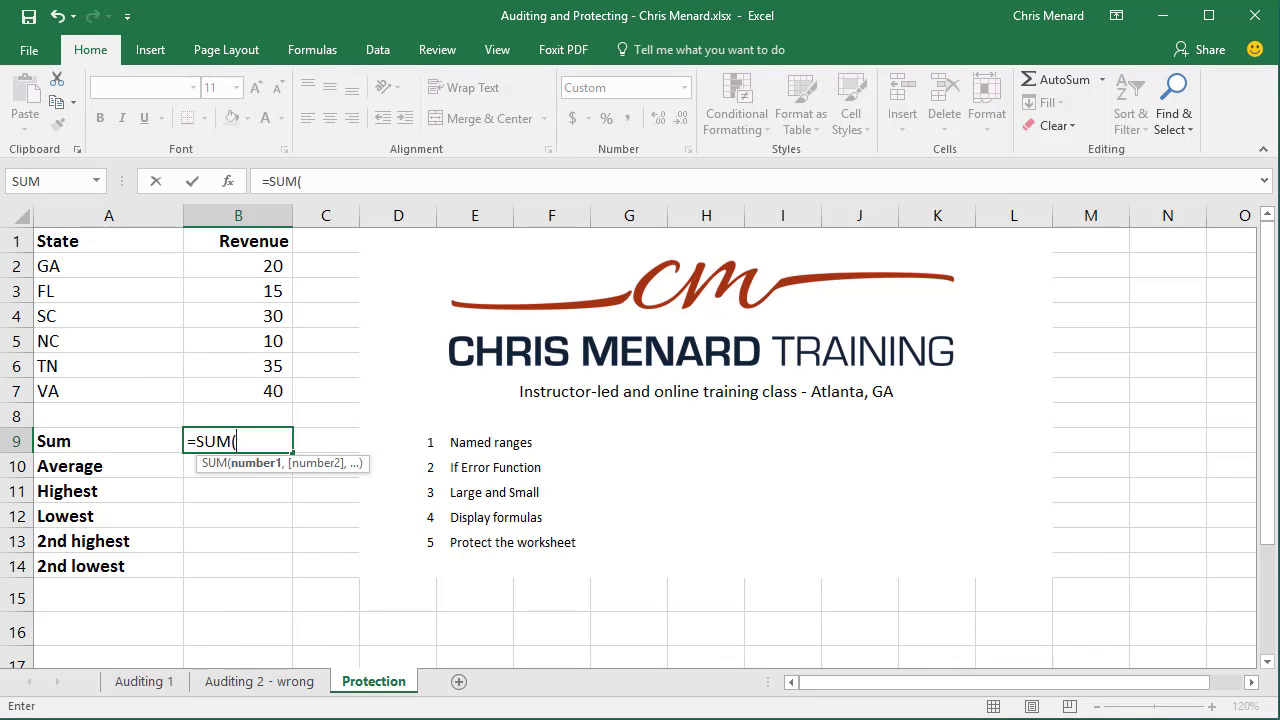
type("rev")
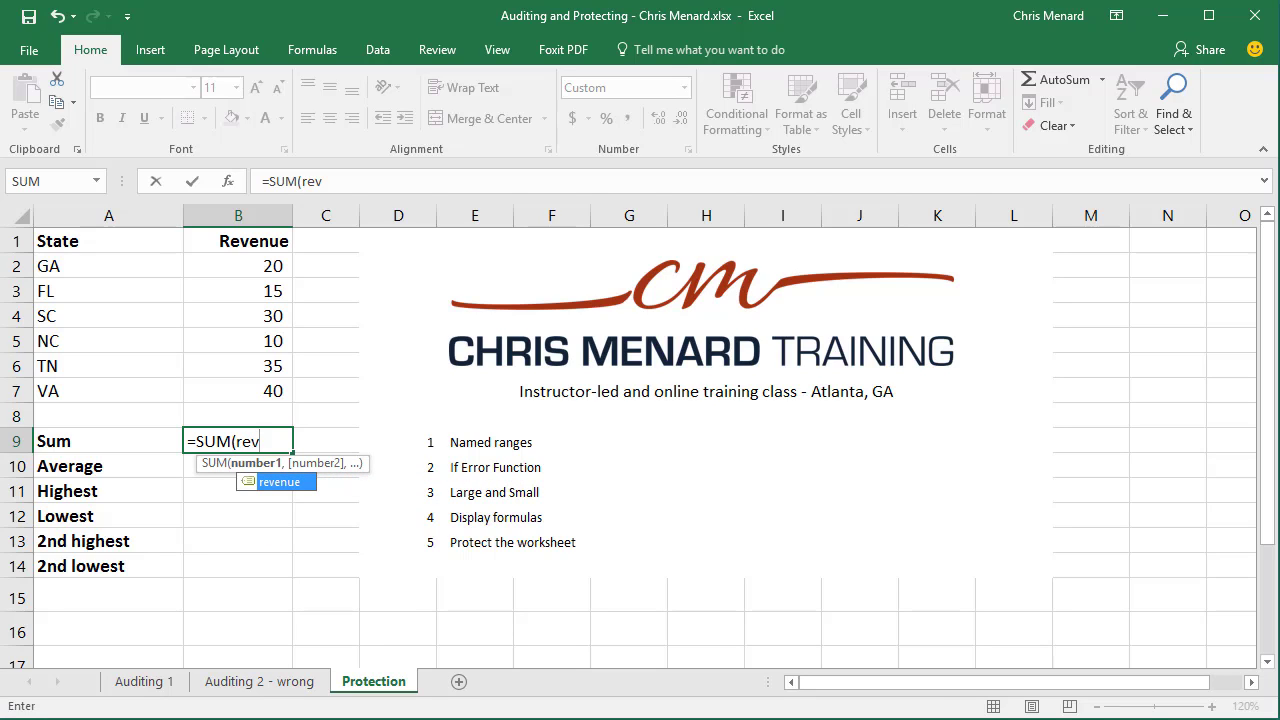
key("Tab")
key("Return")
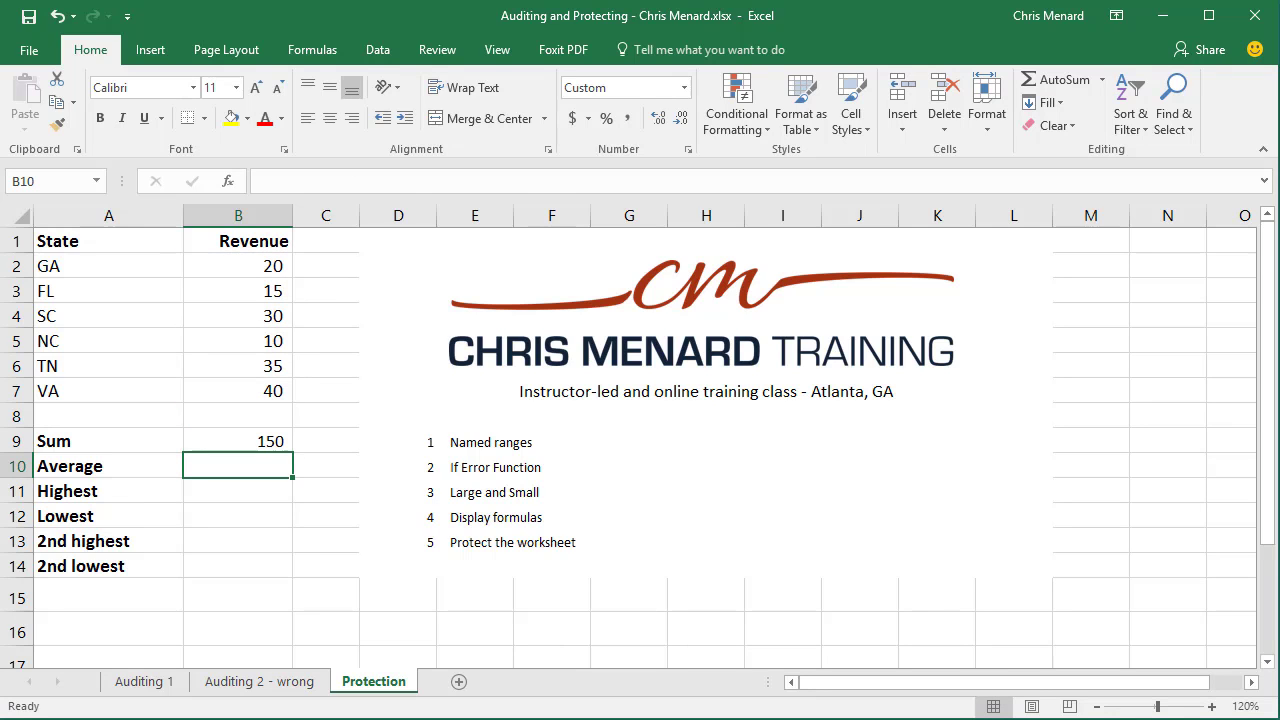
Step: Enter =AVERAGE(revenue) in B10 to show the average 25
type("=average")
key("Tab")
type("reve")
key("Tab")
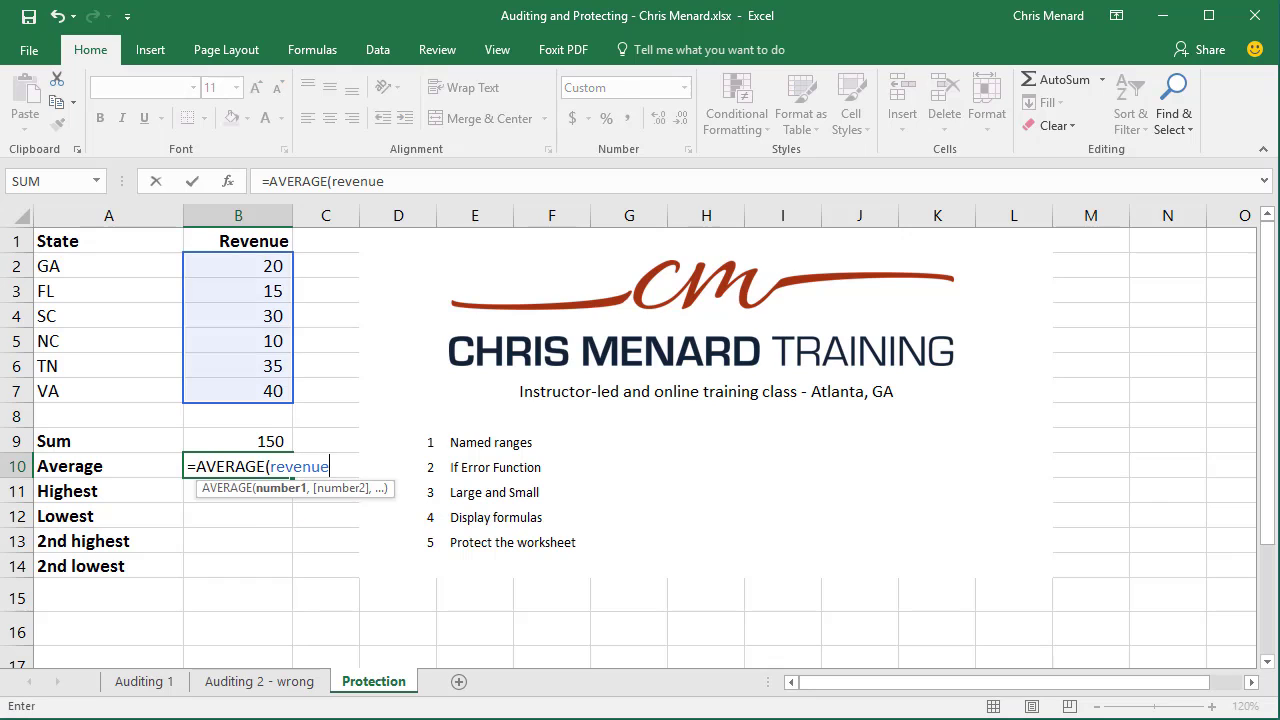
key("Return")
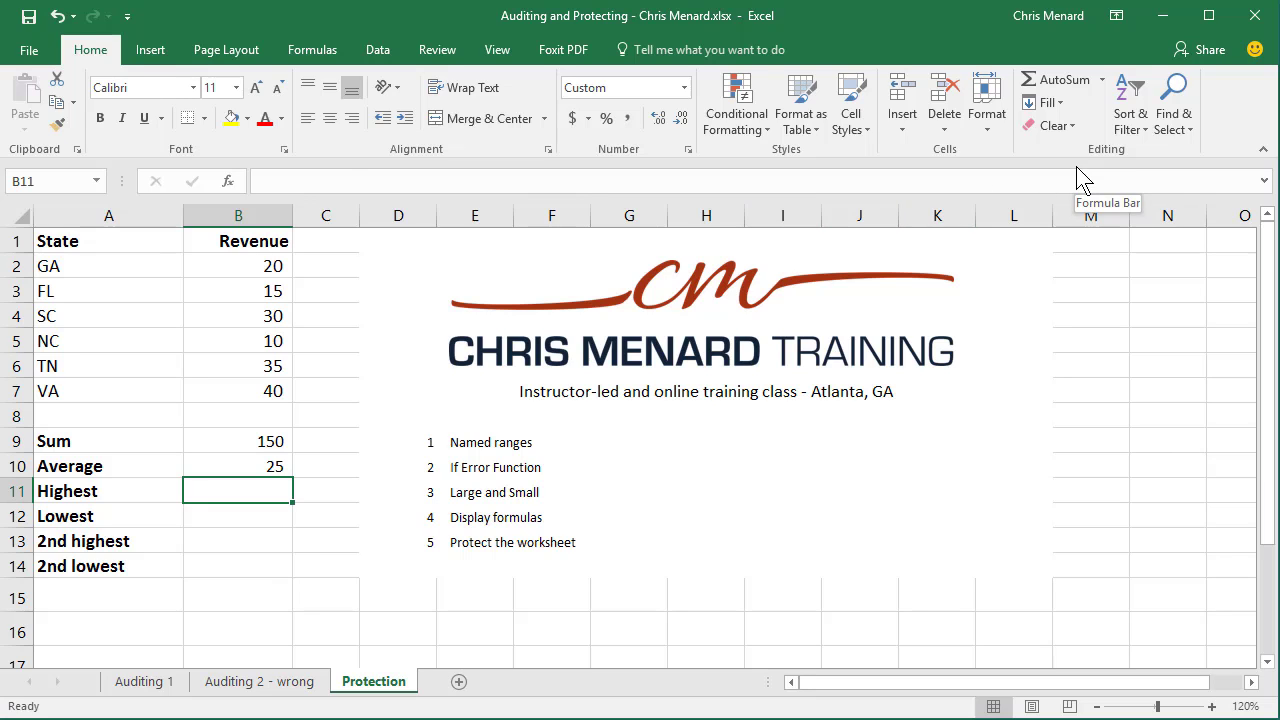
Step: Insert an AutoSum Max over B2:B7 in B11, giving 40
left_click(1101, 80)
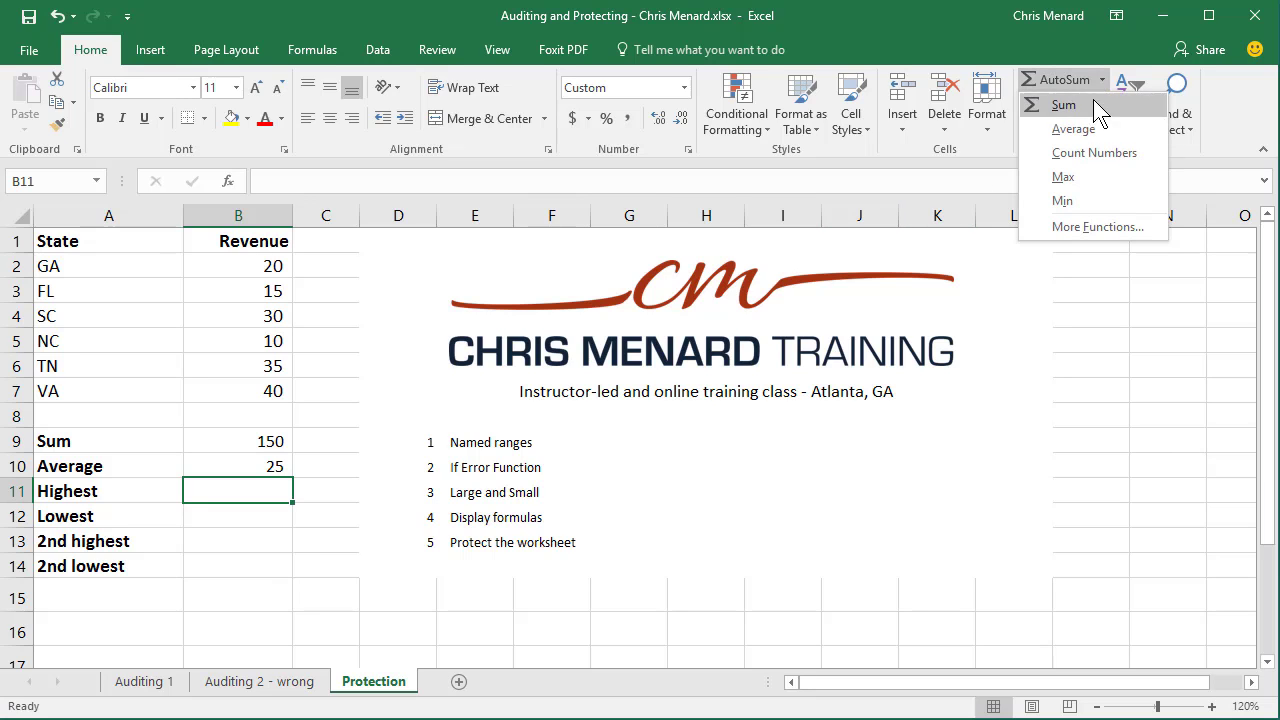
left_click(1081, 174)
left_click_drag(235, 266, 232, 390)
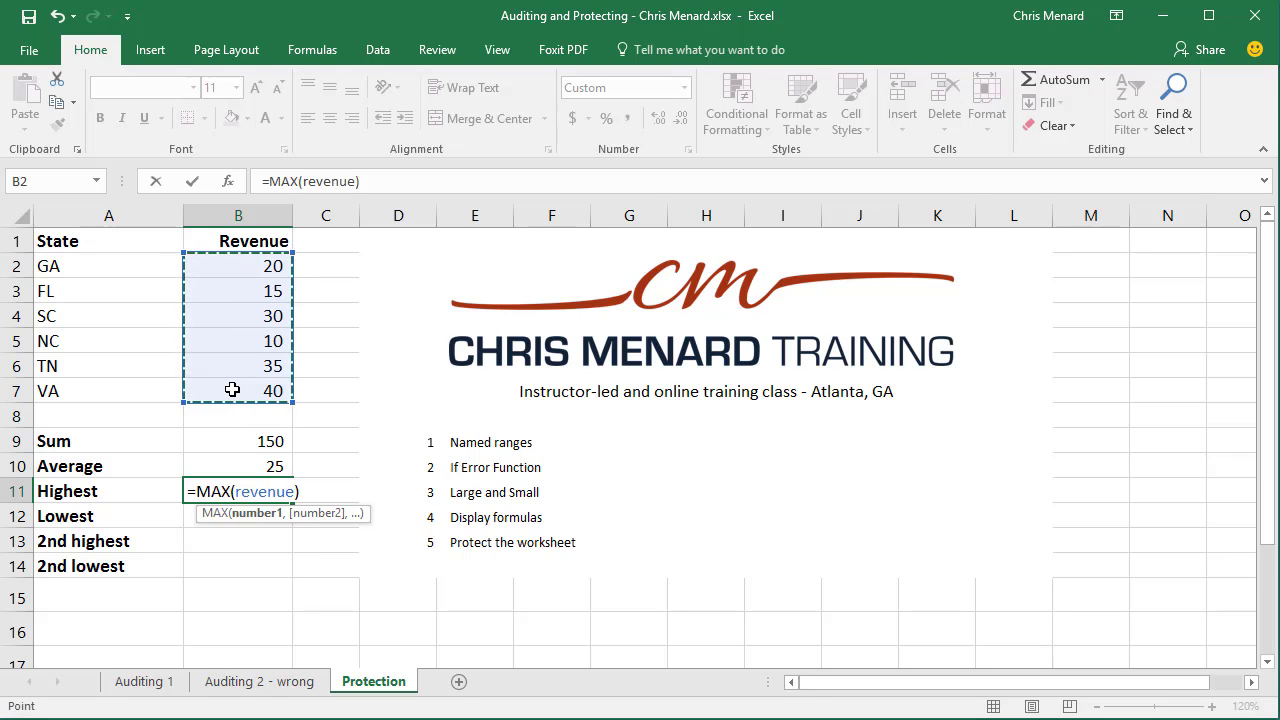
key("Return")
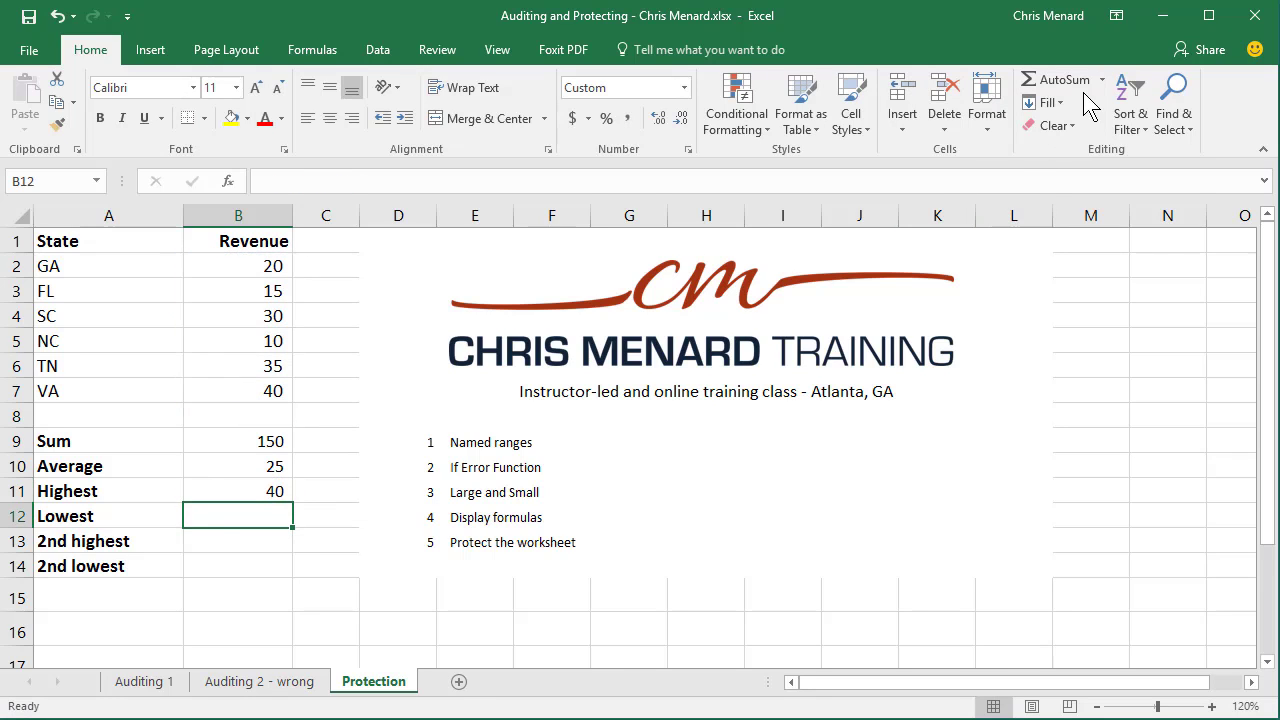
Step: Insert an AutoSum Min over B2:B7 in B12, giving 10
left_click(1102, 82)
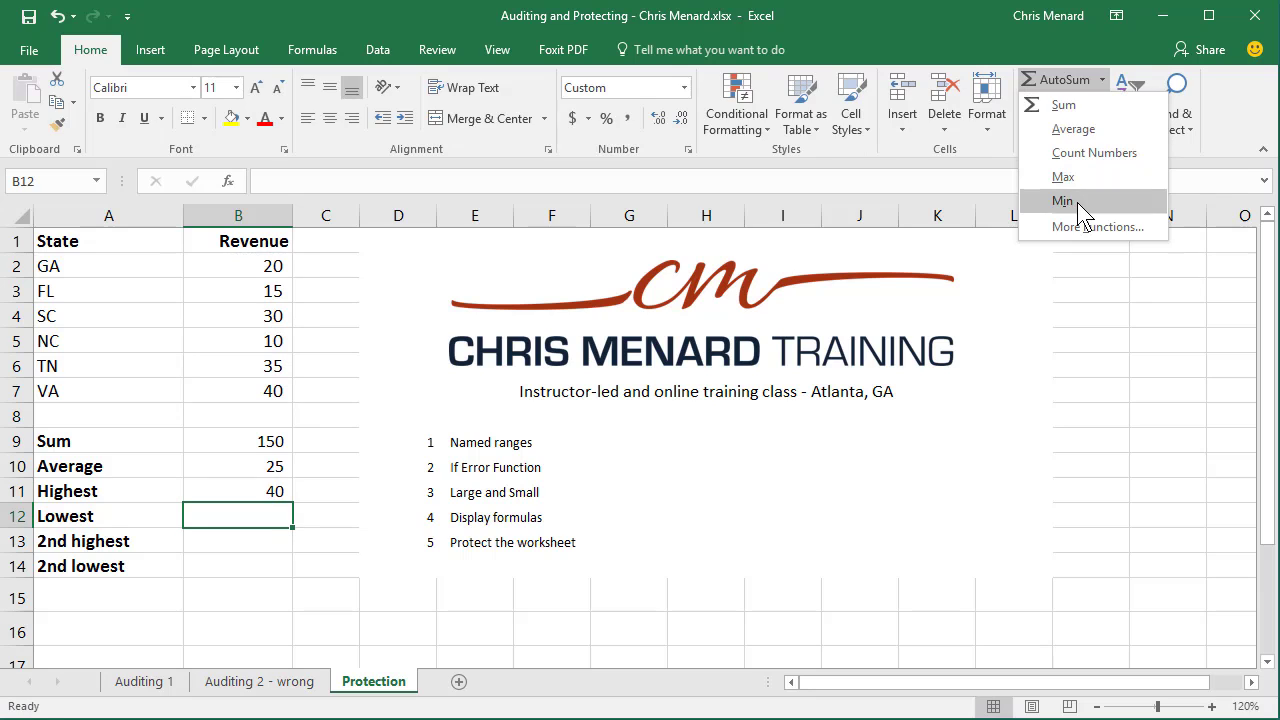
left_click(1077, 202)
left_click_drag(268, 275, 257, 401)
key("Return")
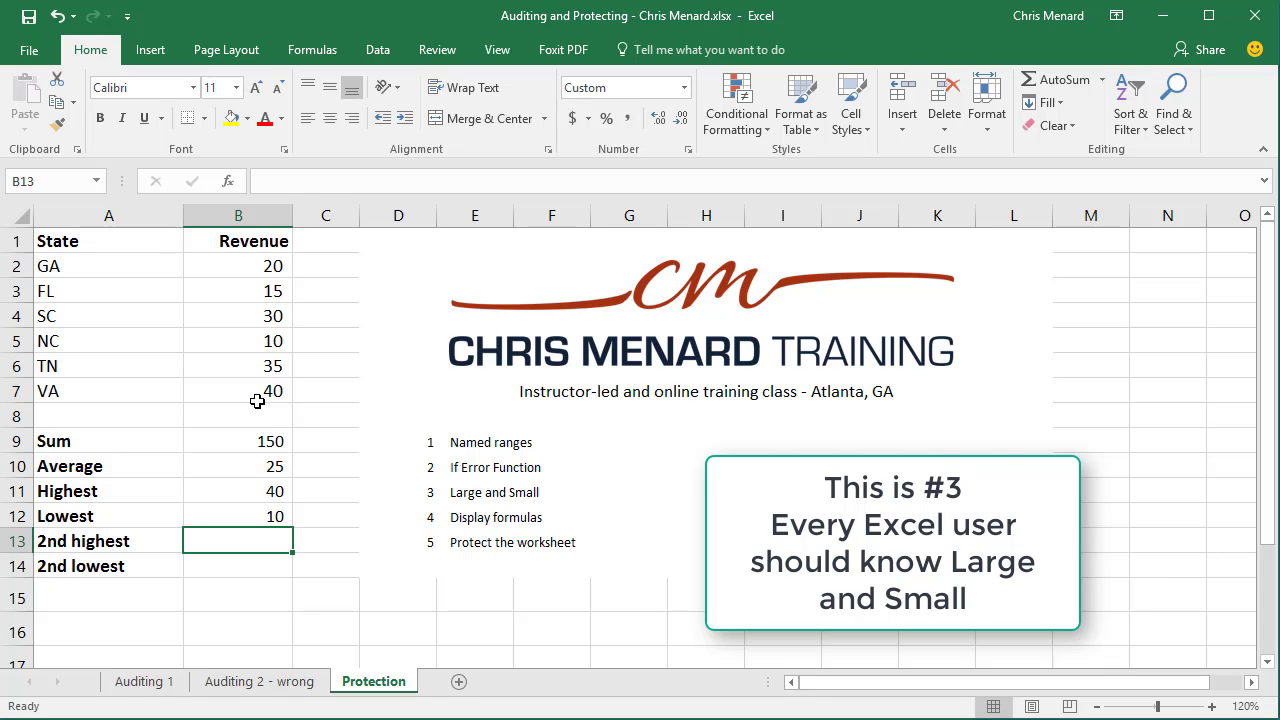
Step: Enter =LARGE(revenue,2) in B13 to show the 2nd highest value, 35
type("=lar")
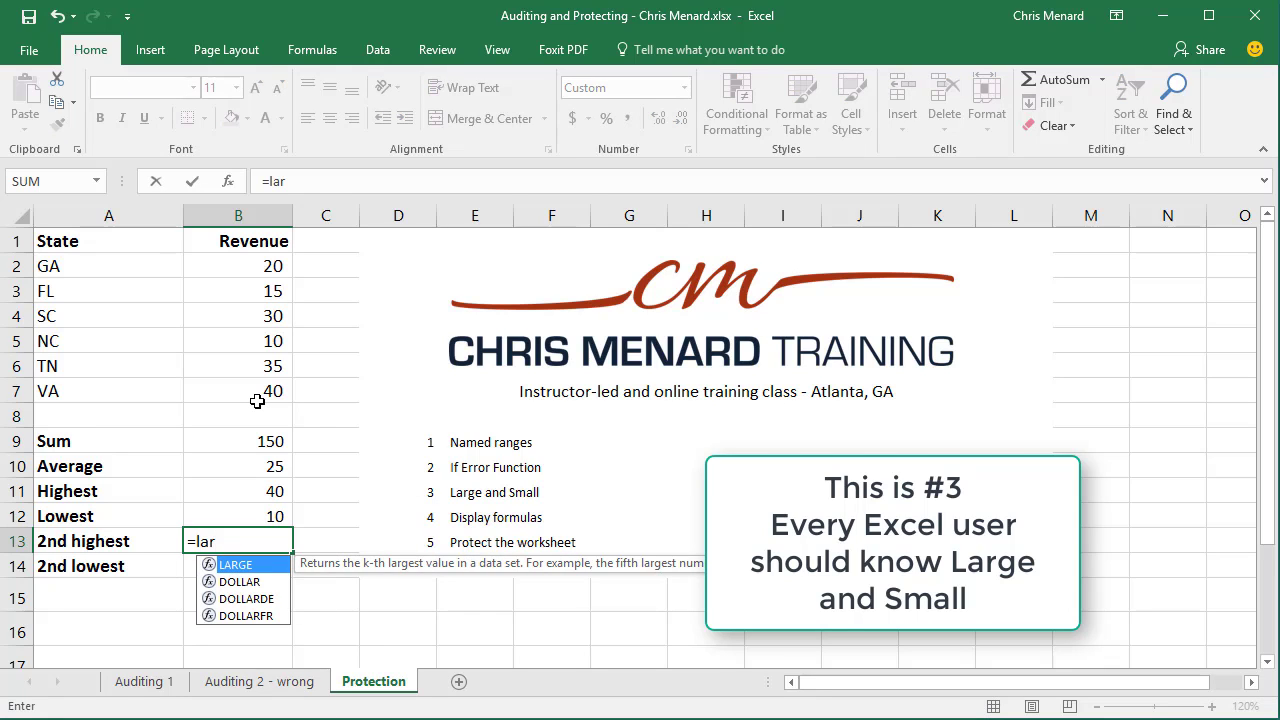
key("Tab")
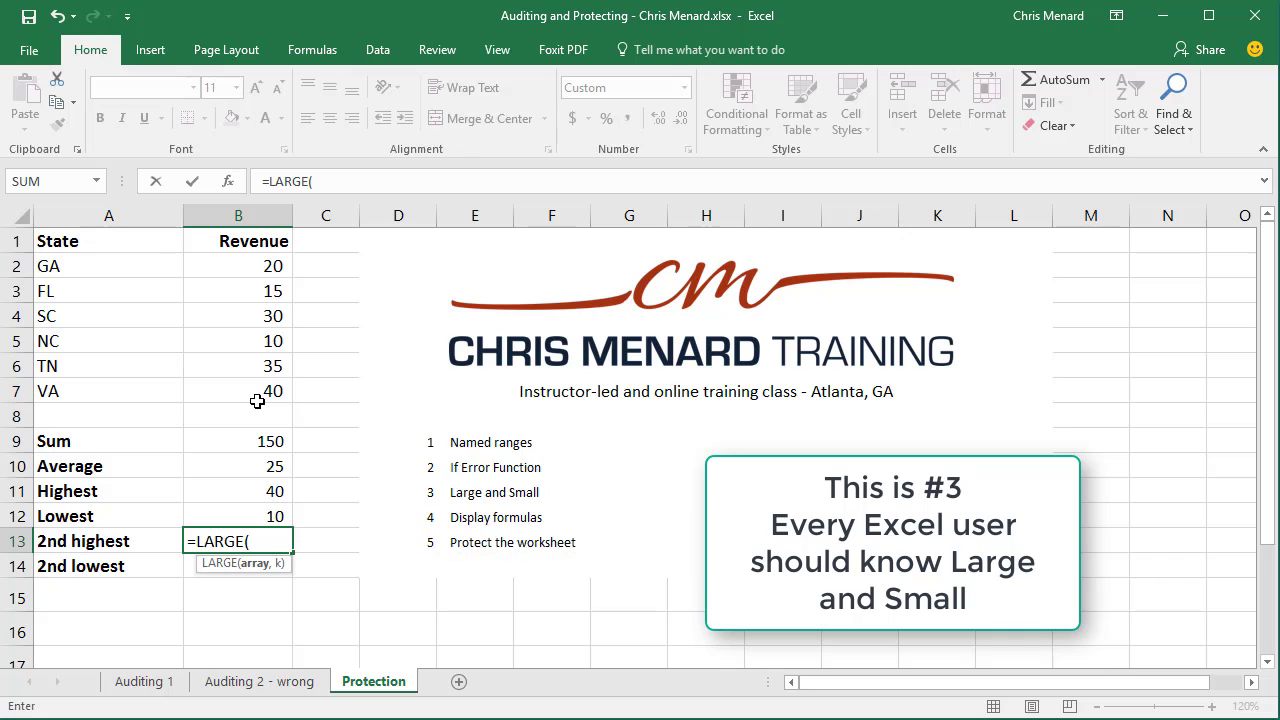
type("rev")
key("Tab")
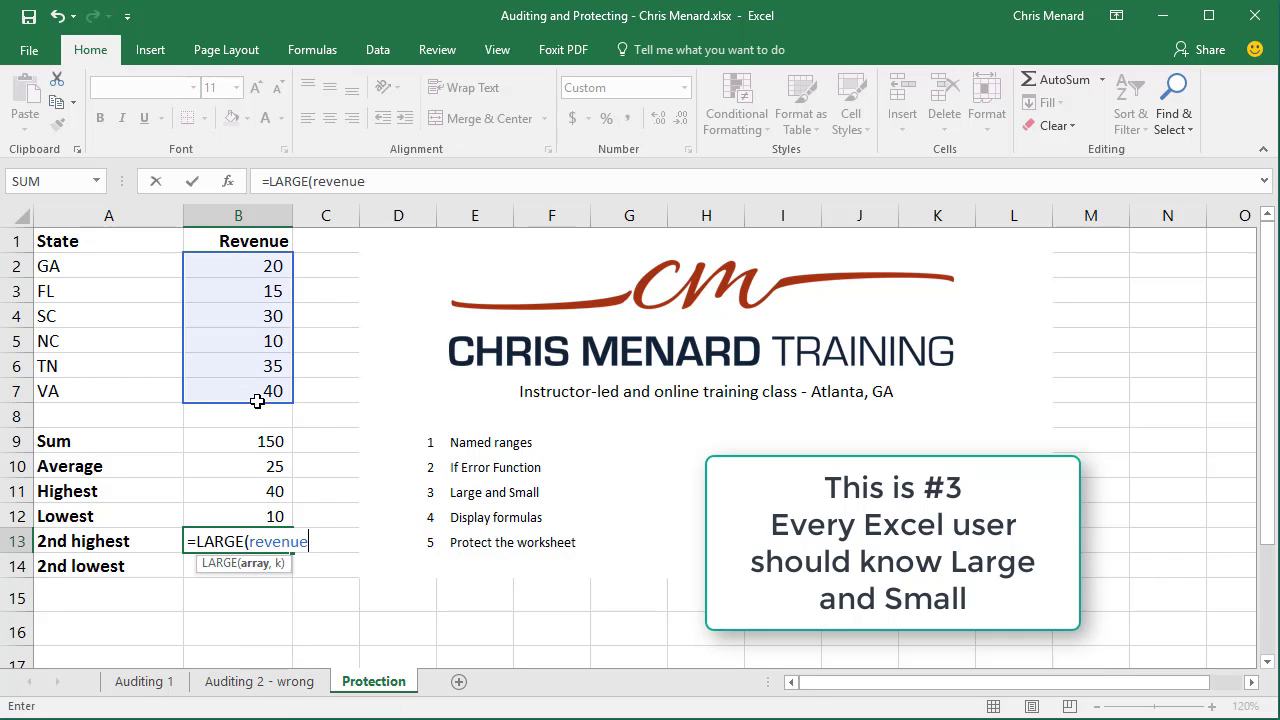
type(",2")
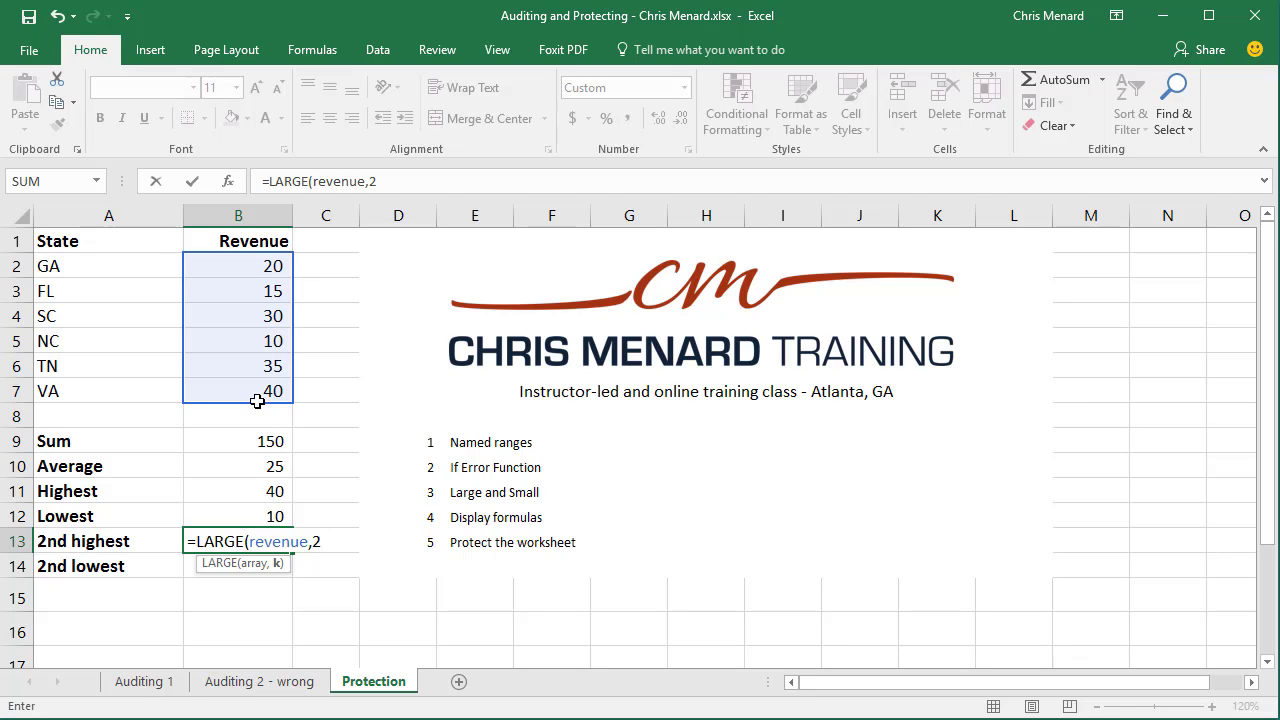
key("Return")
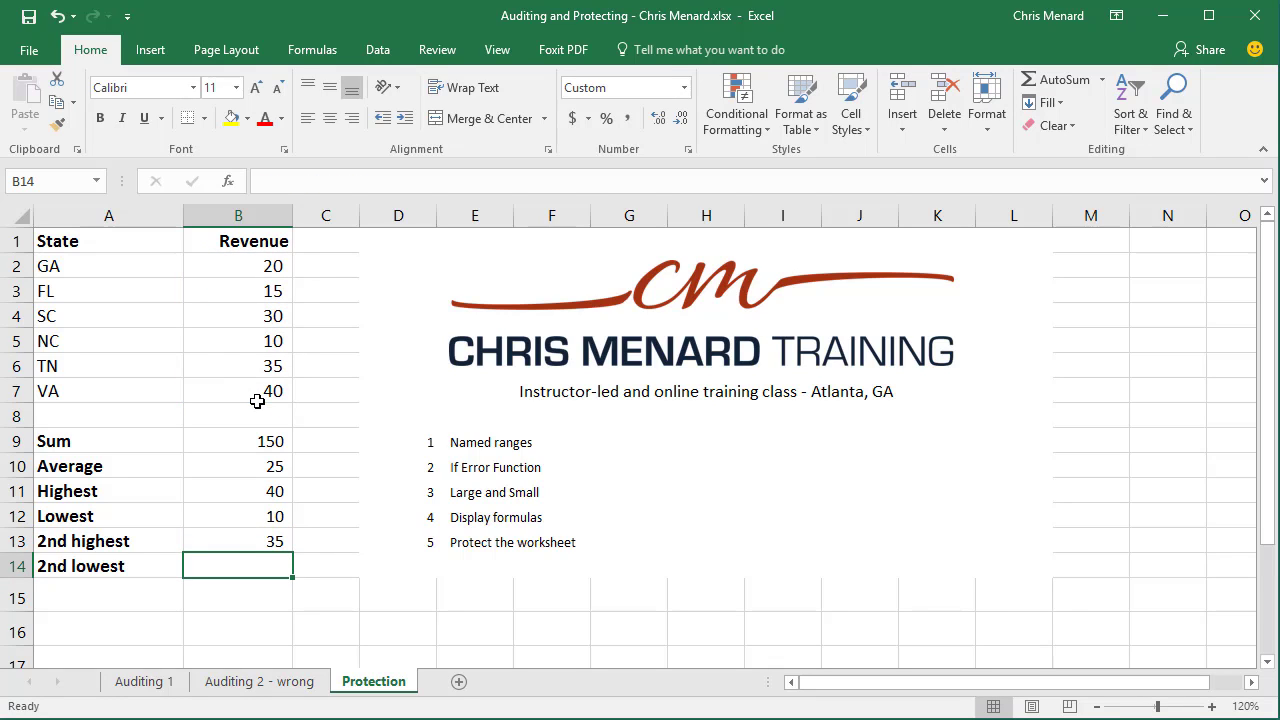
Step: Enter =SMALL(revenue,2) in B14 to show the 2nd lowest value, 15
type("=sma")
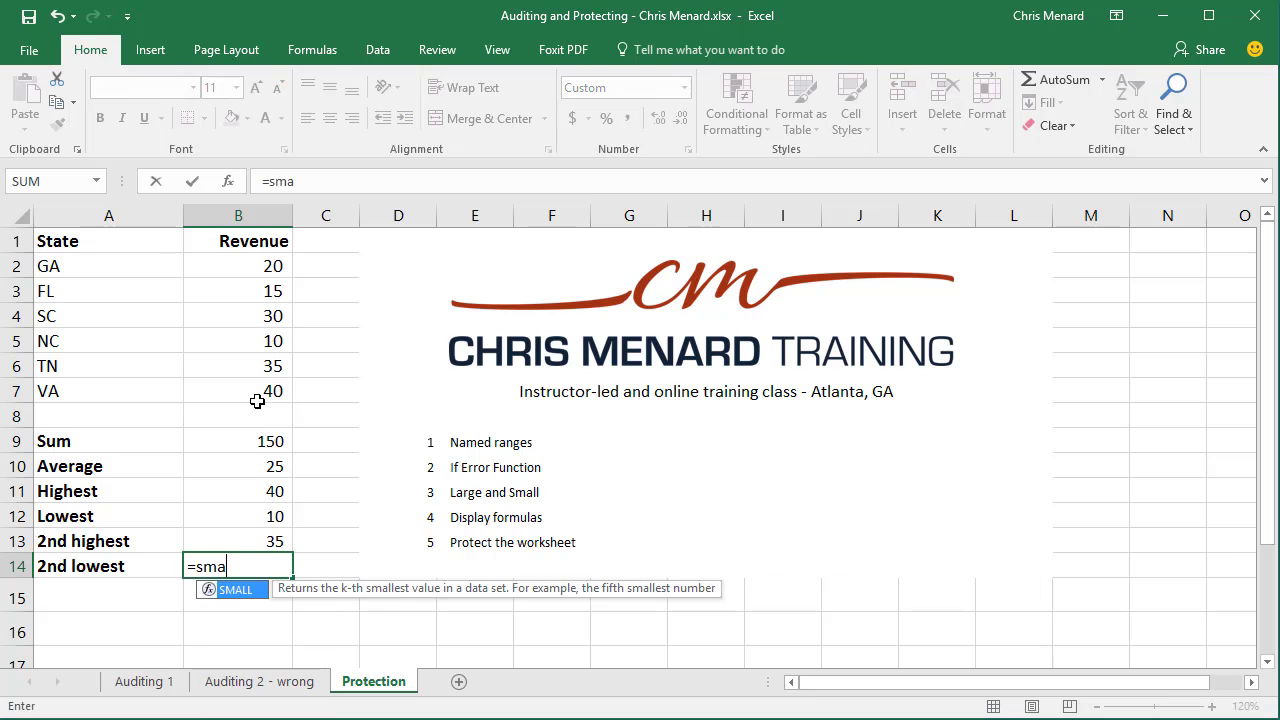
key("Tab")
type("reve")
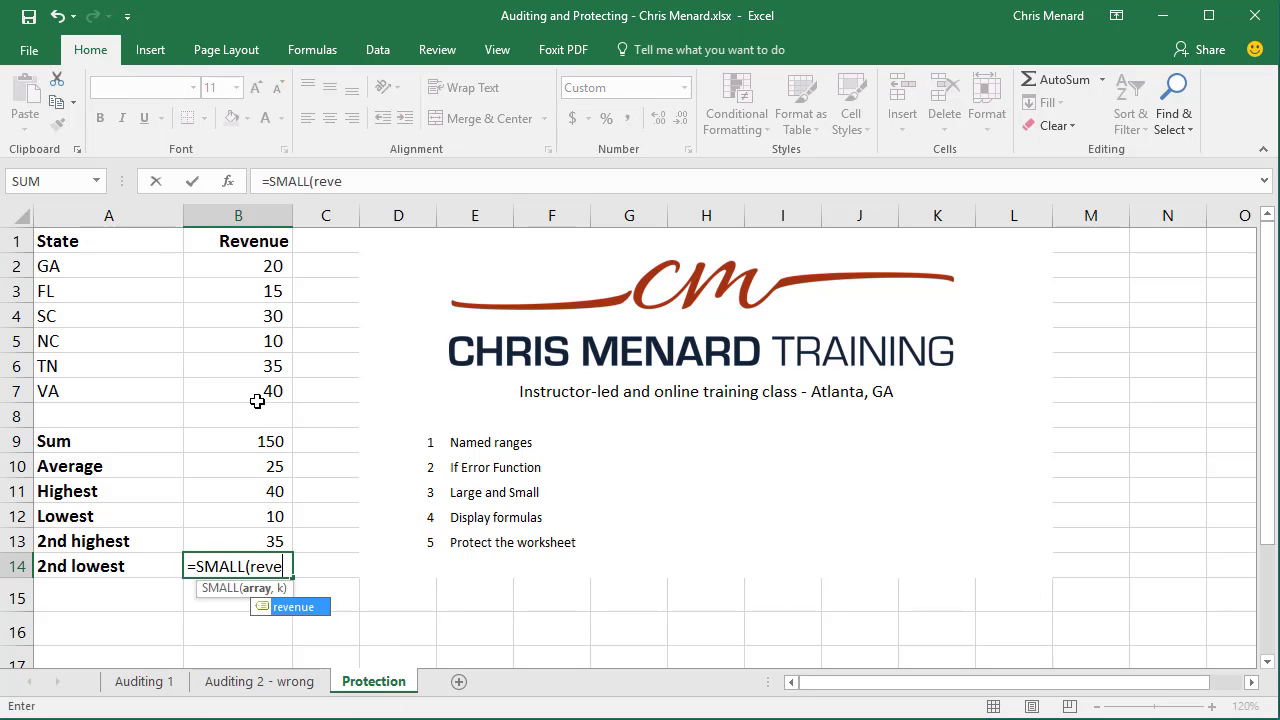
key("Tab")
type(",2")
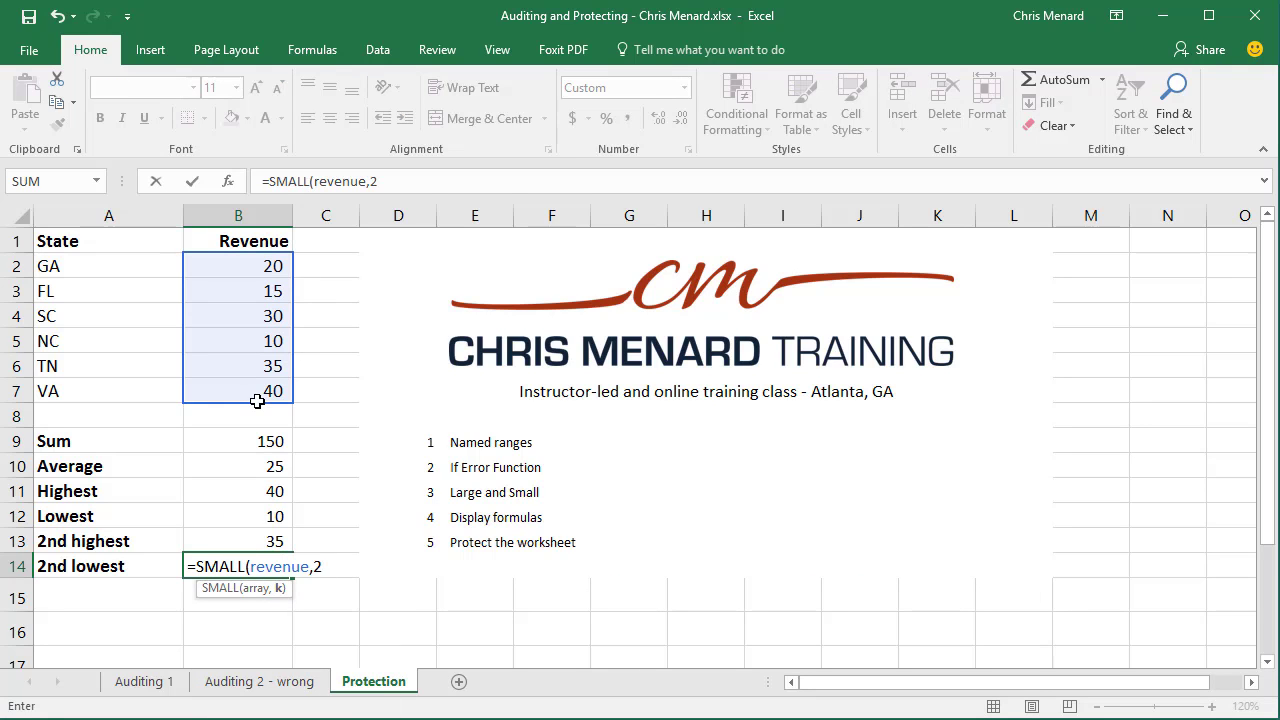
key("Return")
key("Up")
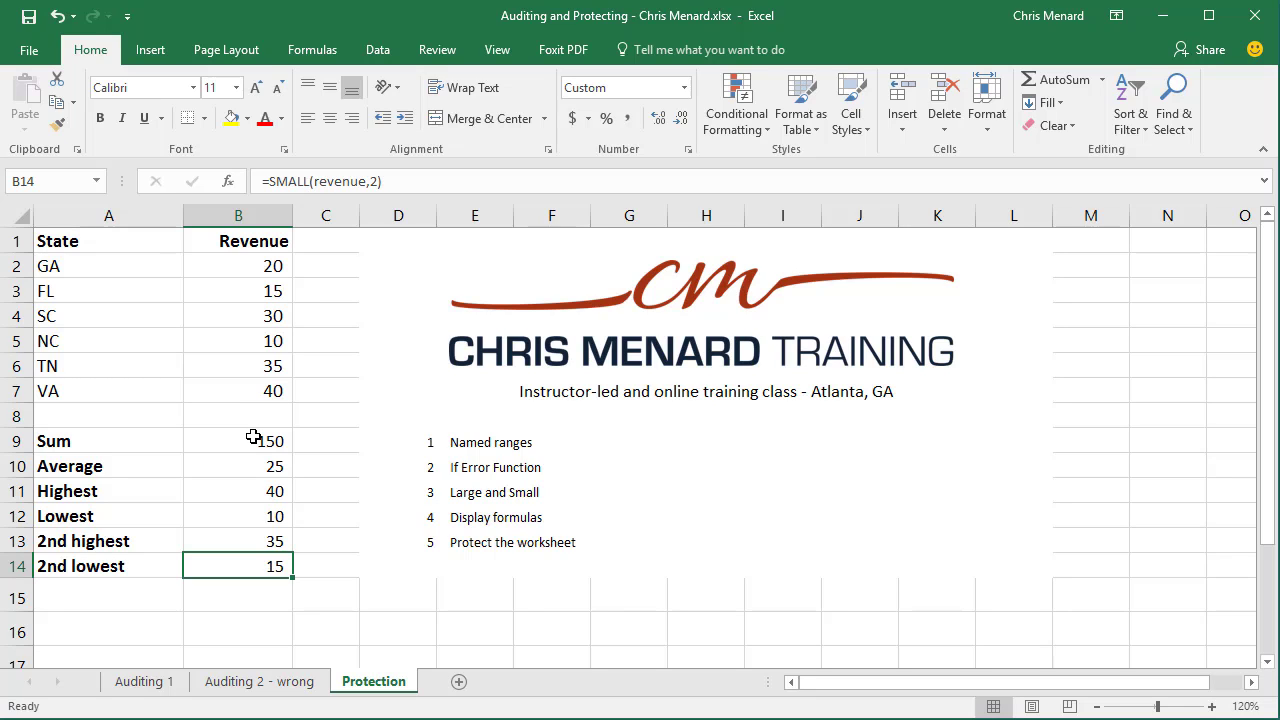
left_click_drag(254, 440, 242, 570)
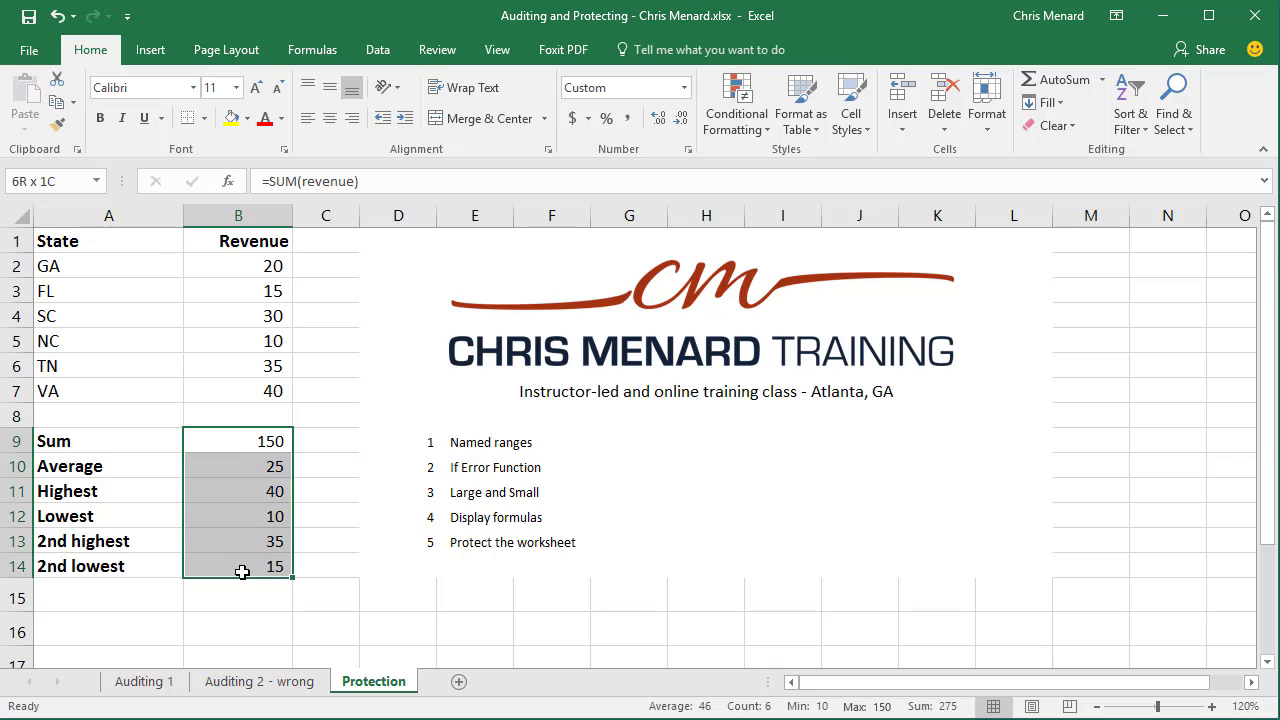
left_click(228, 440)
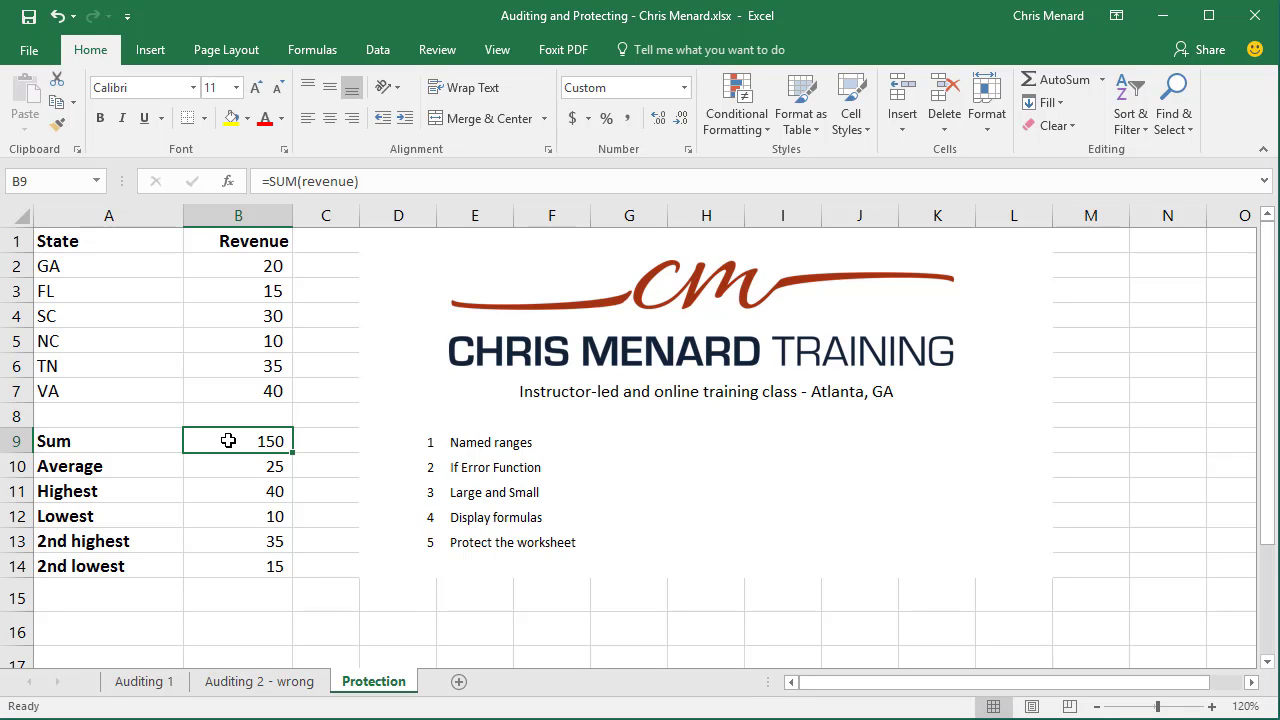
key("ctrl+grave")
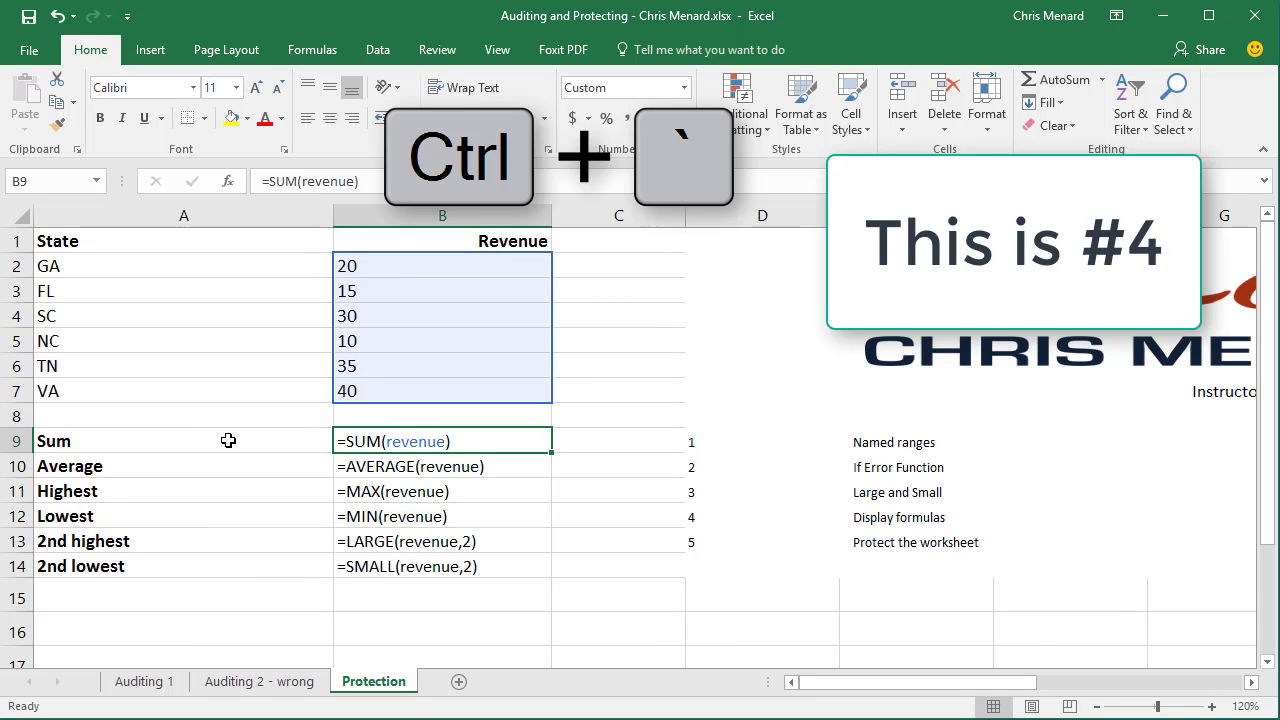
key("ctrl+grave")
key("ctrl+grave")
key("ctrl+grave")
key("ctrl+grave")
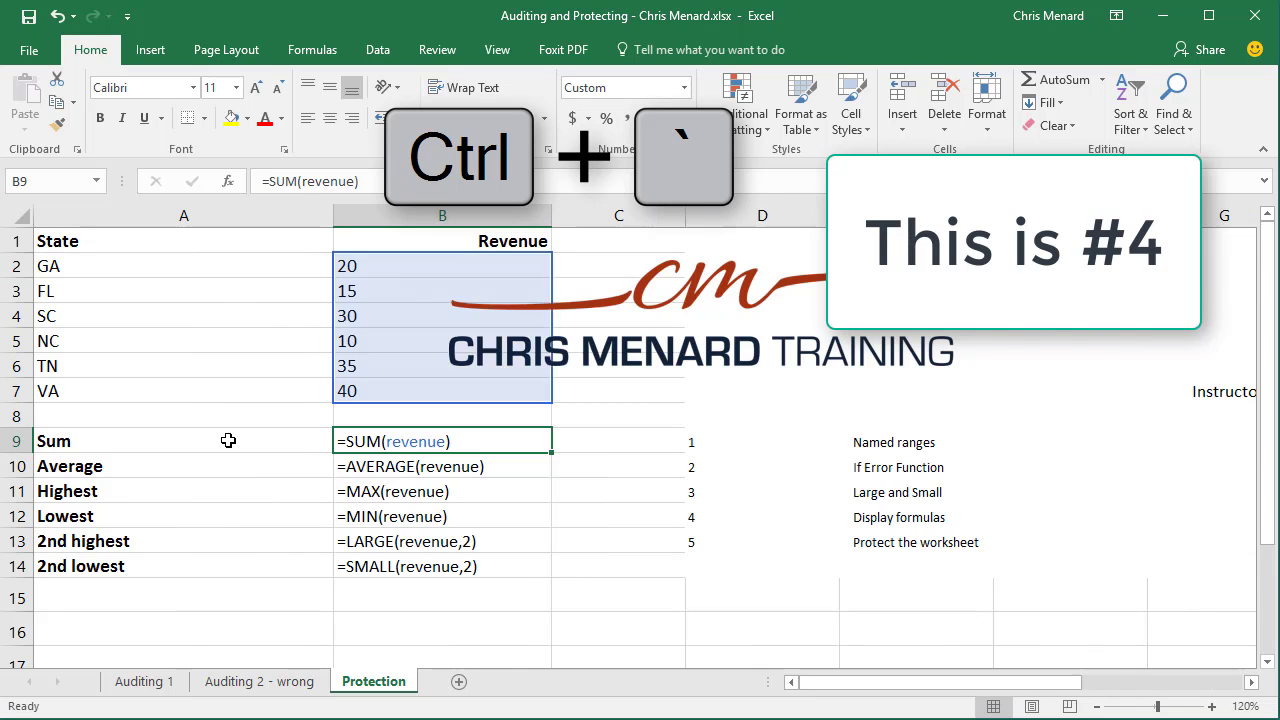
key("ctrl+grave")
key("ctrl+grave")
key("ctrl+grave")
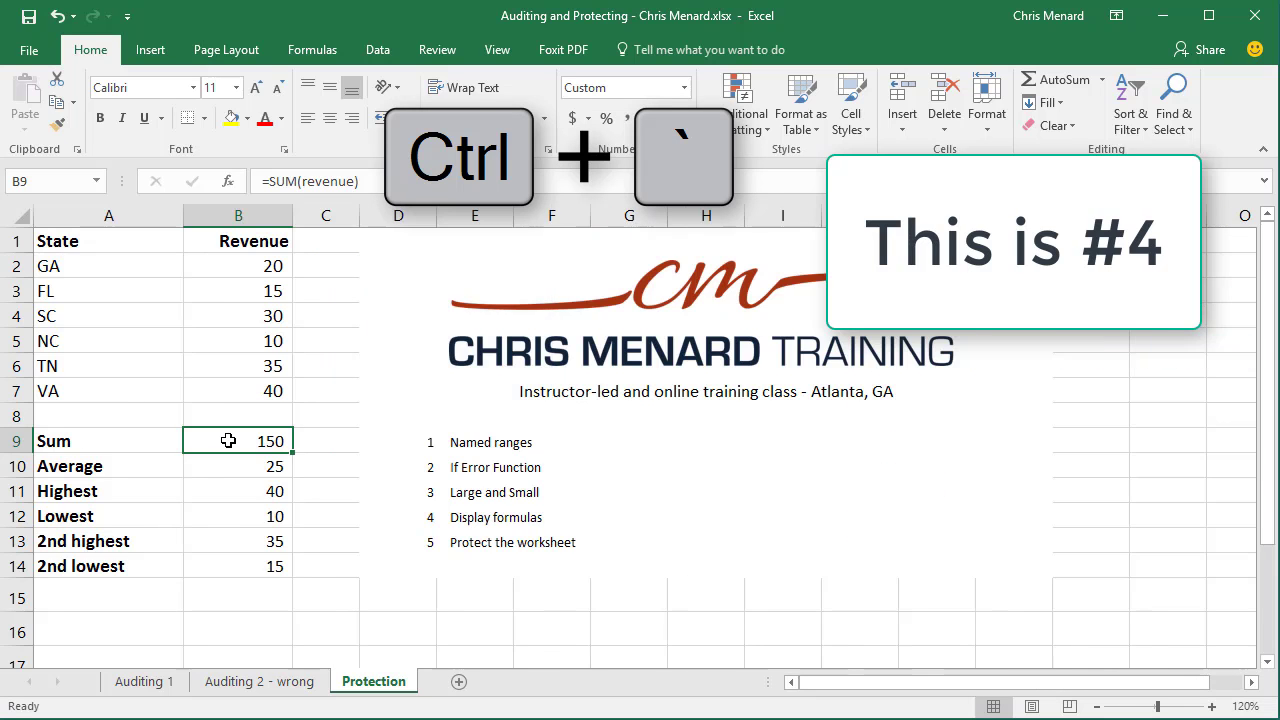
key("ctrl+grave")
key("ctrl+grave")
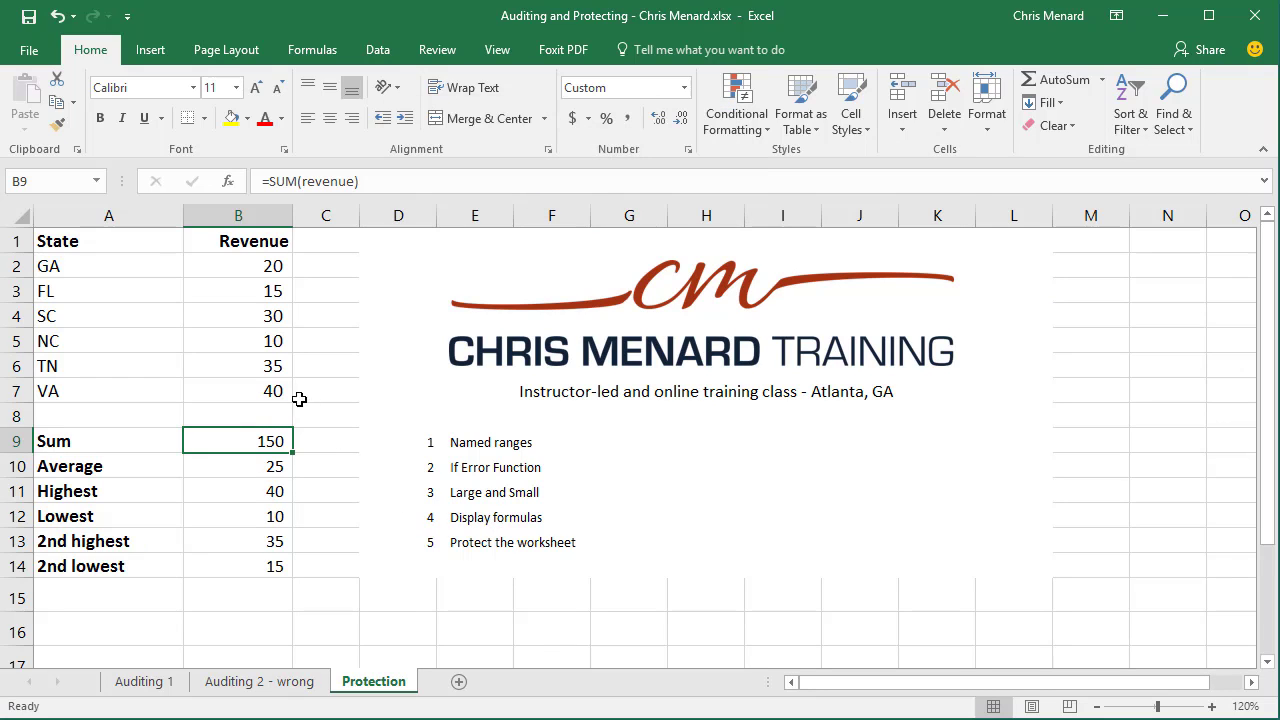
Step: Delete the revenue figures in B2:B7 and check the Sum, Highest and Lowest results
left_click_drag(226, 265, 258, 388)
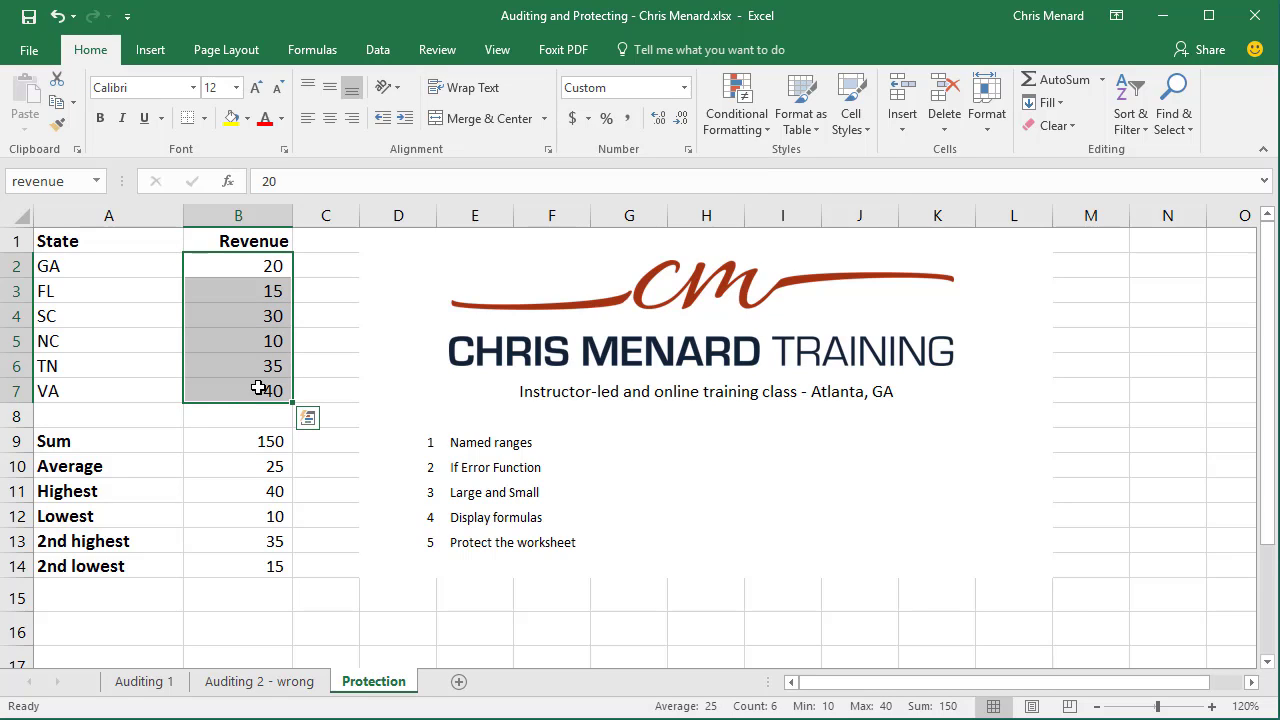
key("Delete")
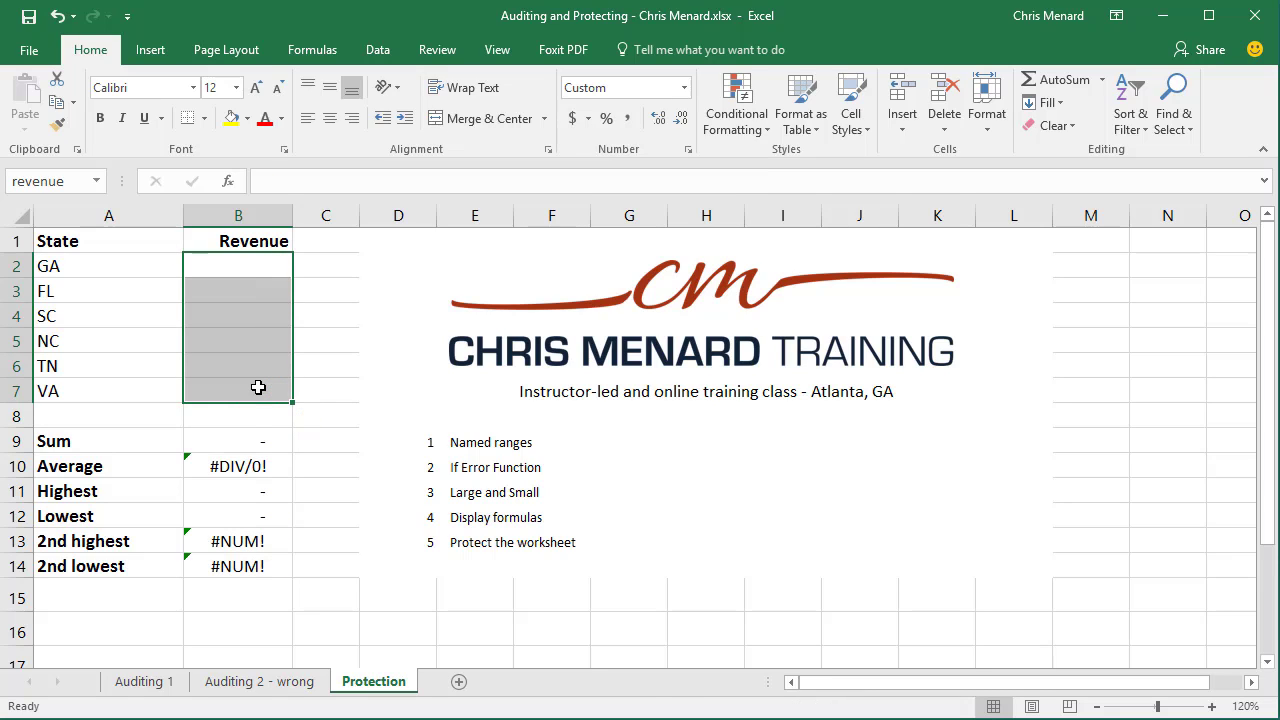
left_click(241, 446)
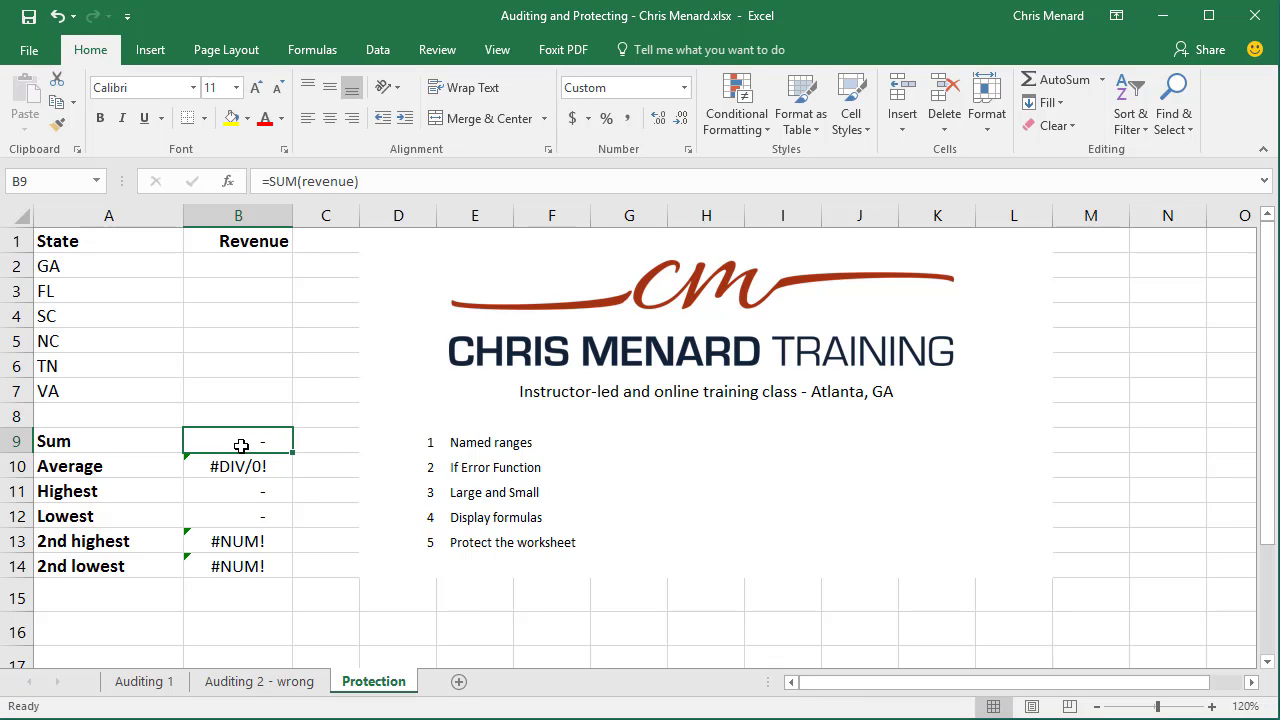
left_click(242, 490)
left_click(241, 511)
Step: Format the summary results B9:B14 as Currency
left_click_drag(238, 443, 238, 561)
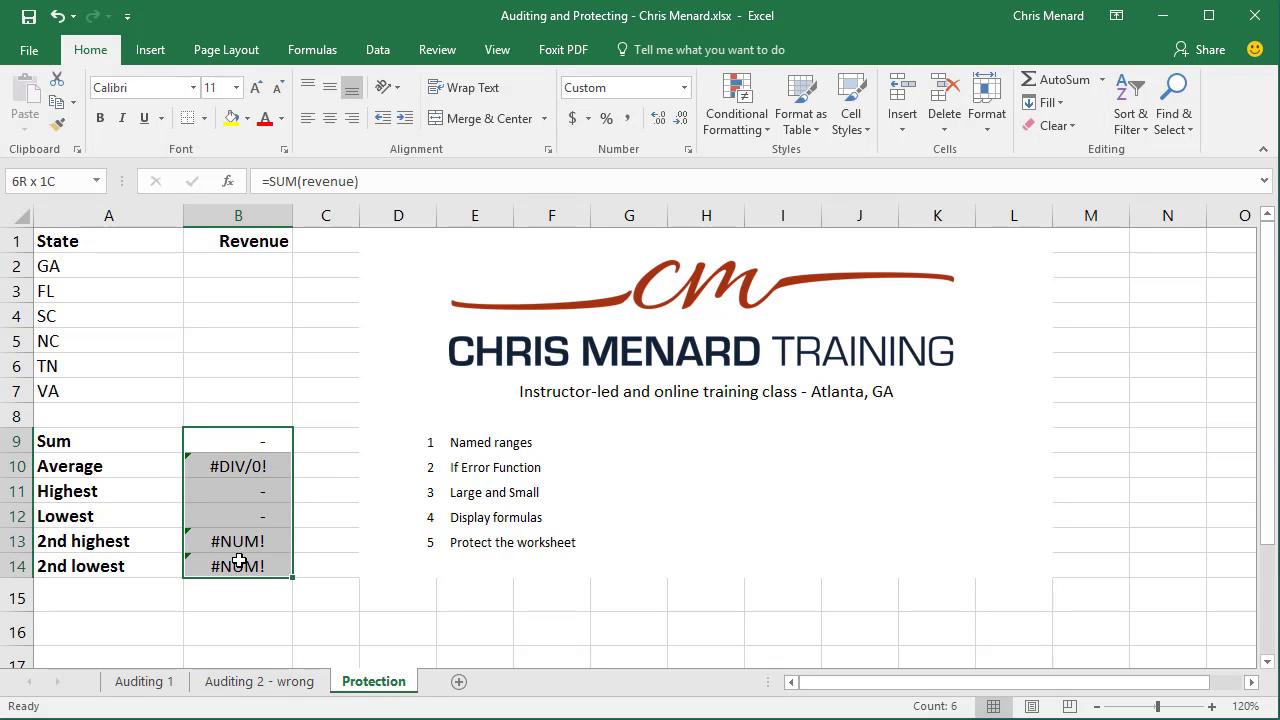
left_click(574, 118)
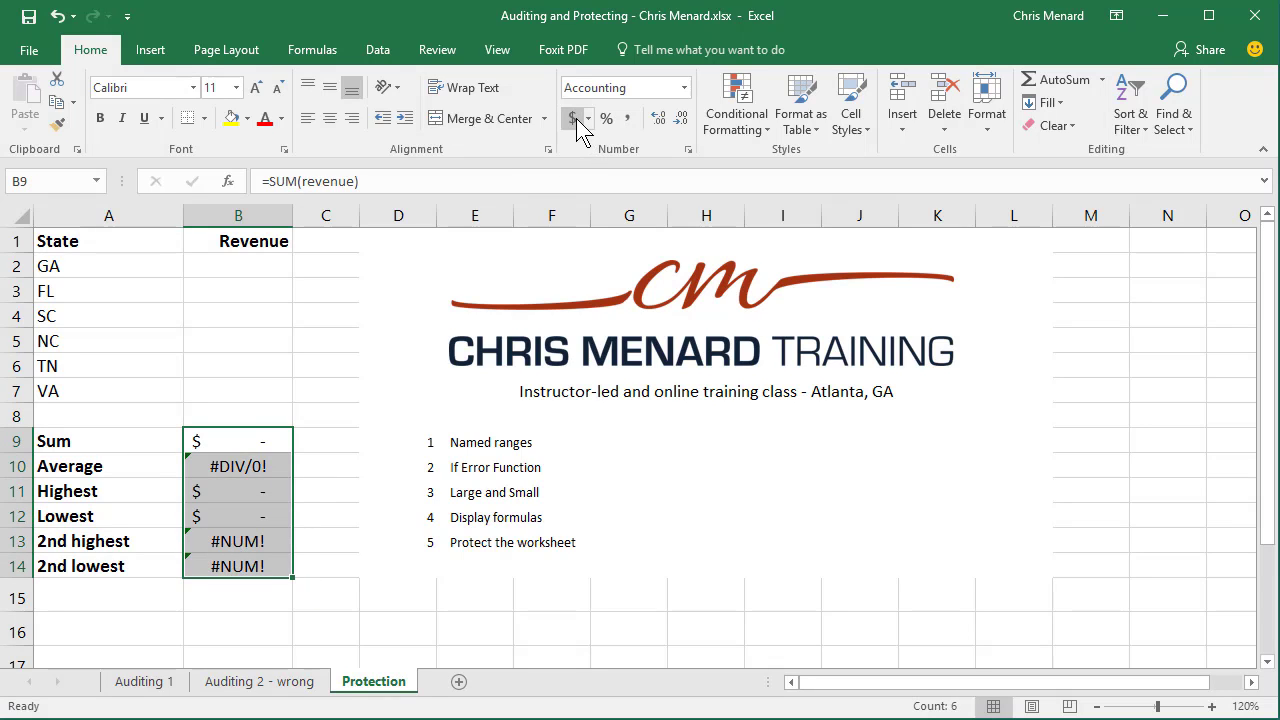
left_click(684, 87)
left_click(655, 218)
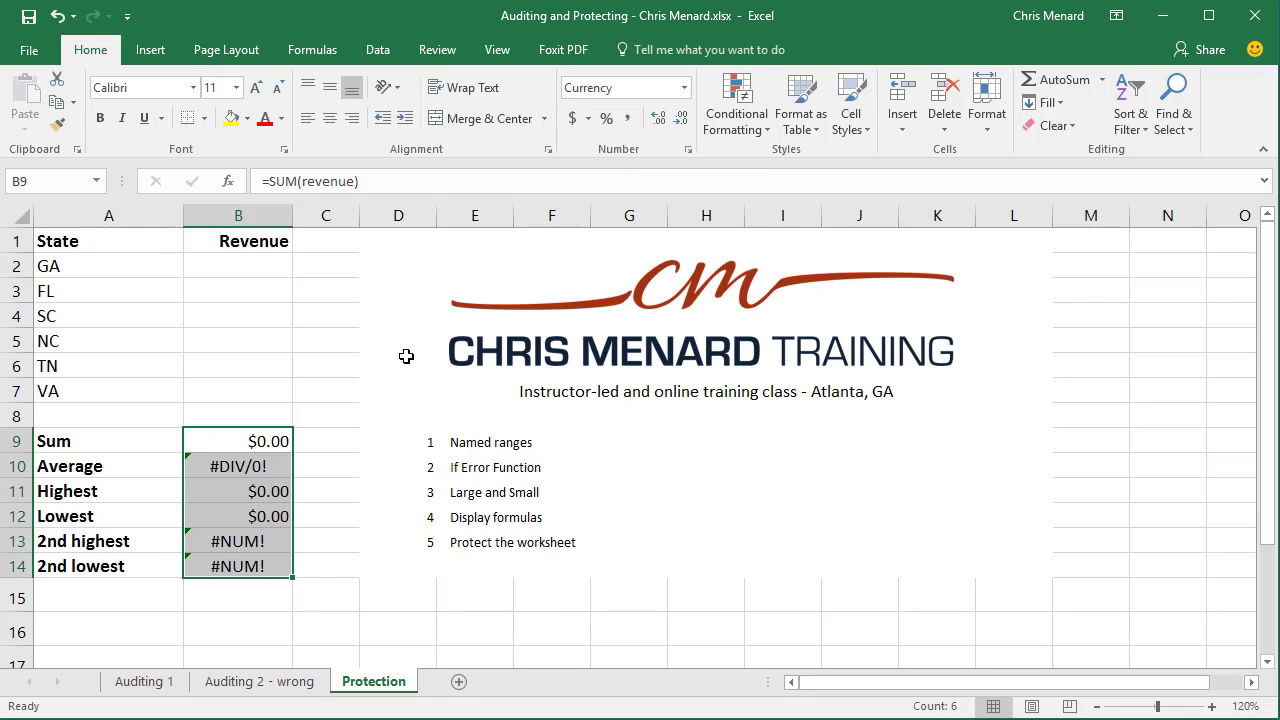
left_click(245, 386)
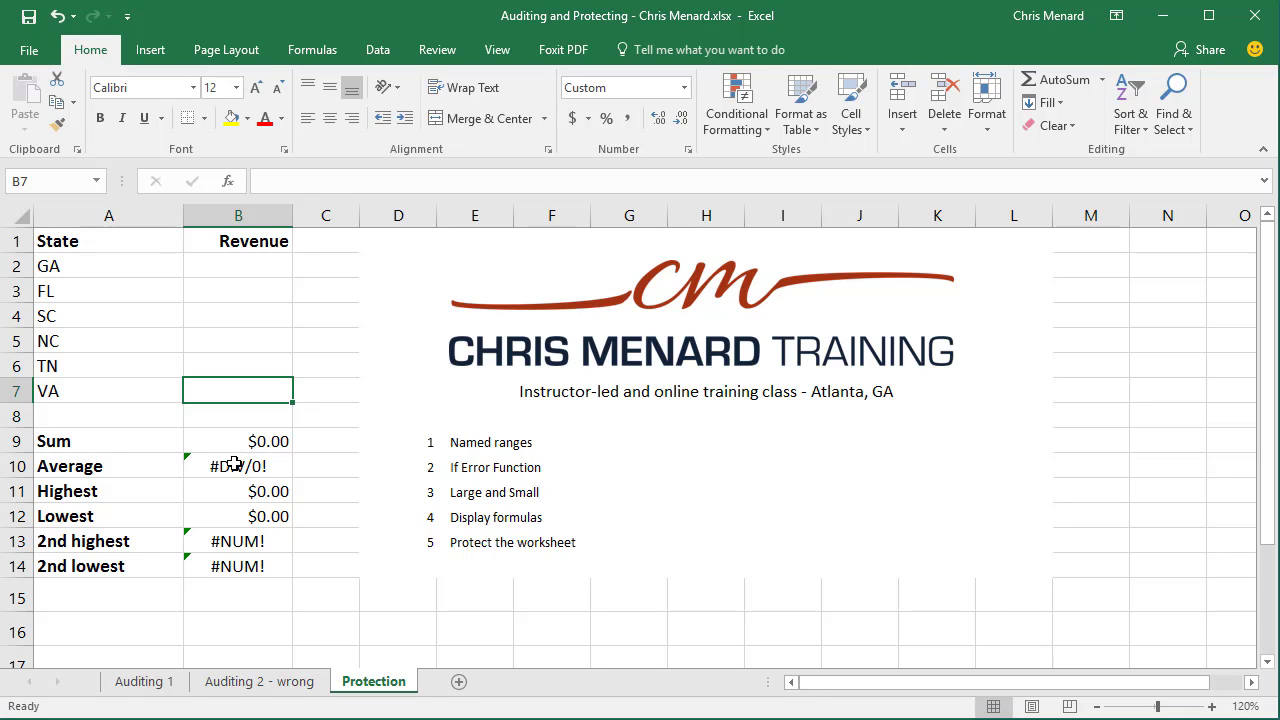
left_click(231, 464)
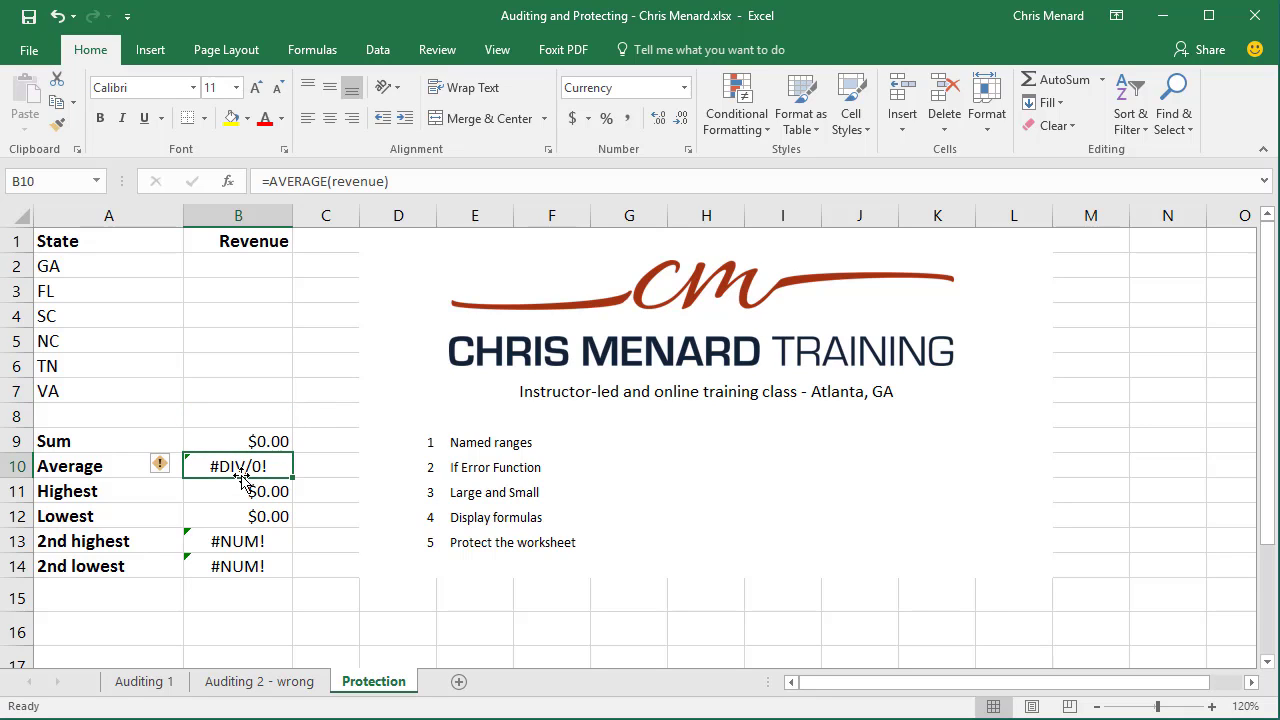
Step: Change B10 to =IFERROR(AVERAGE(revenue),"") so the #DIV/0! error shows as blank
left_click(268, 183)
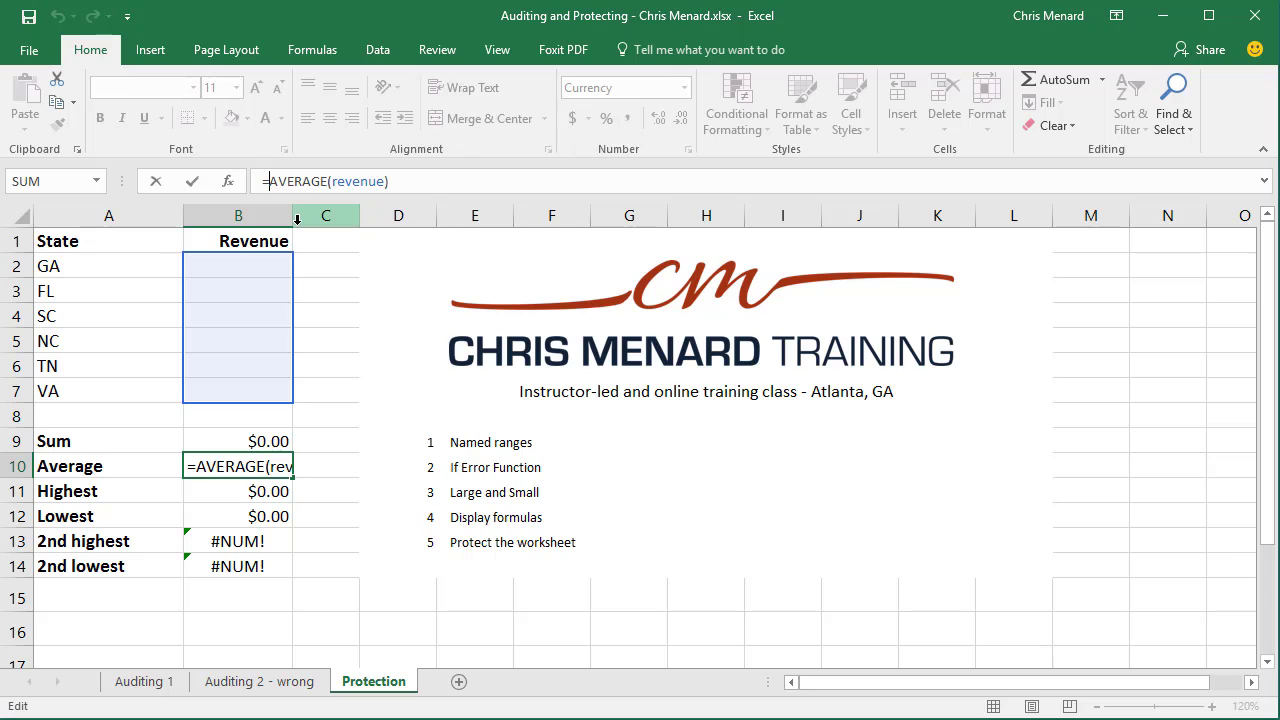
type("iferror")
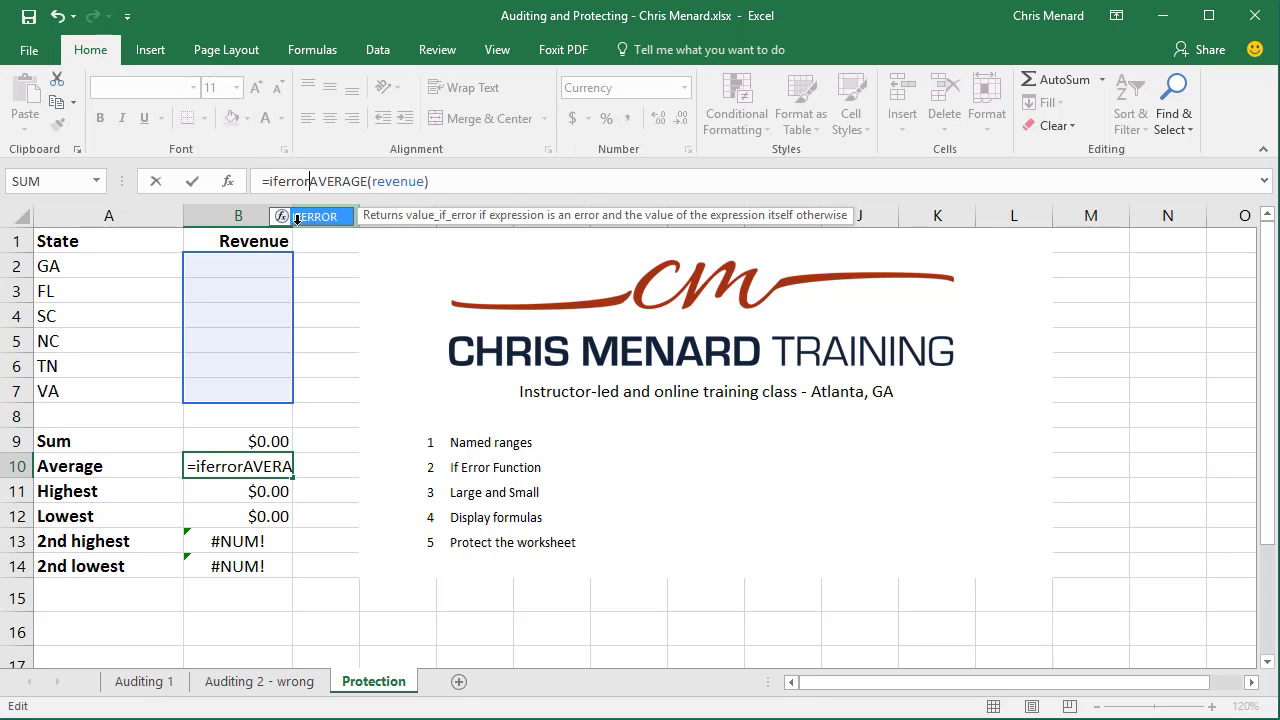
type("(")
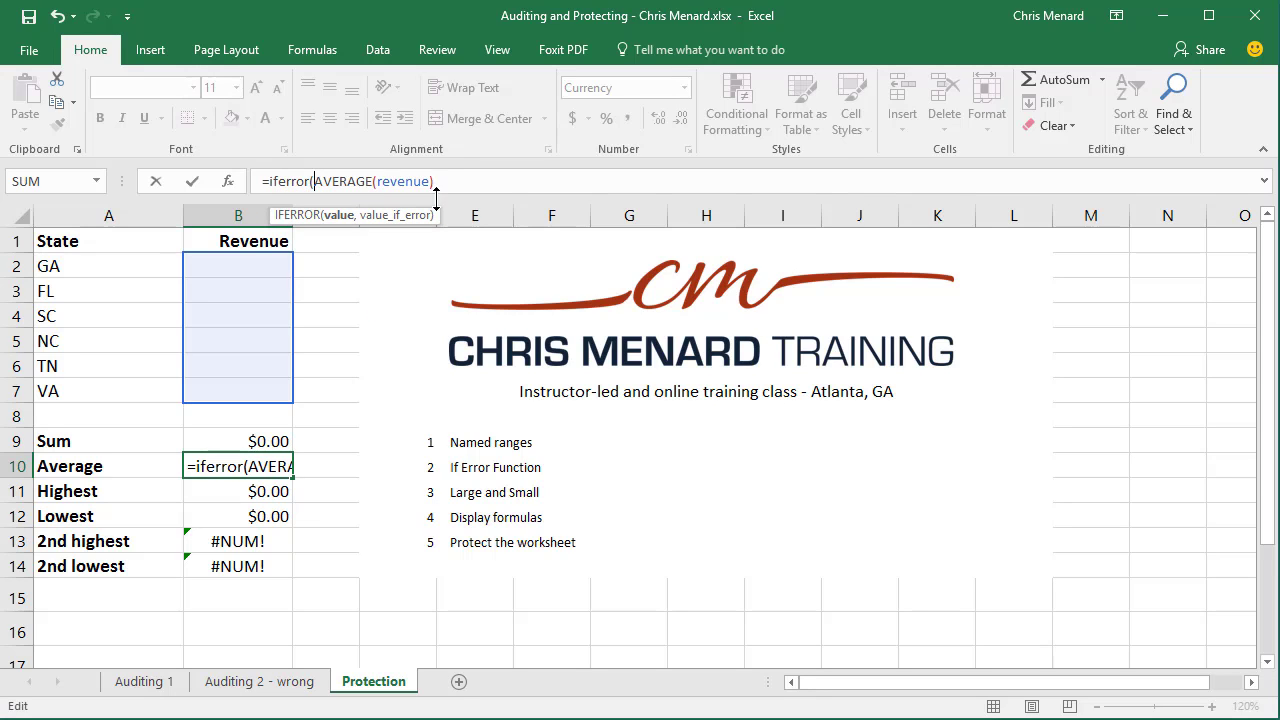
type(",")
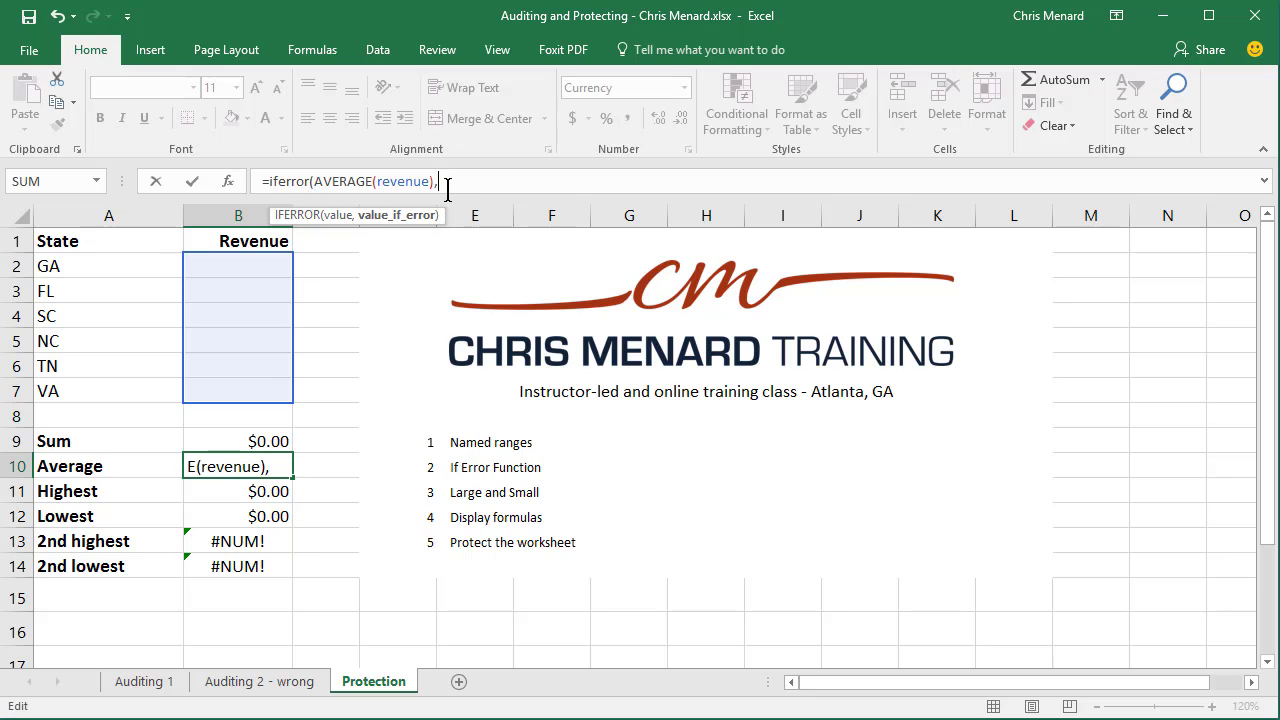
type("\"\"")
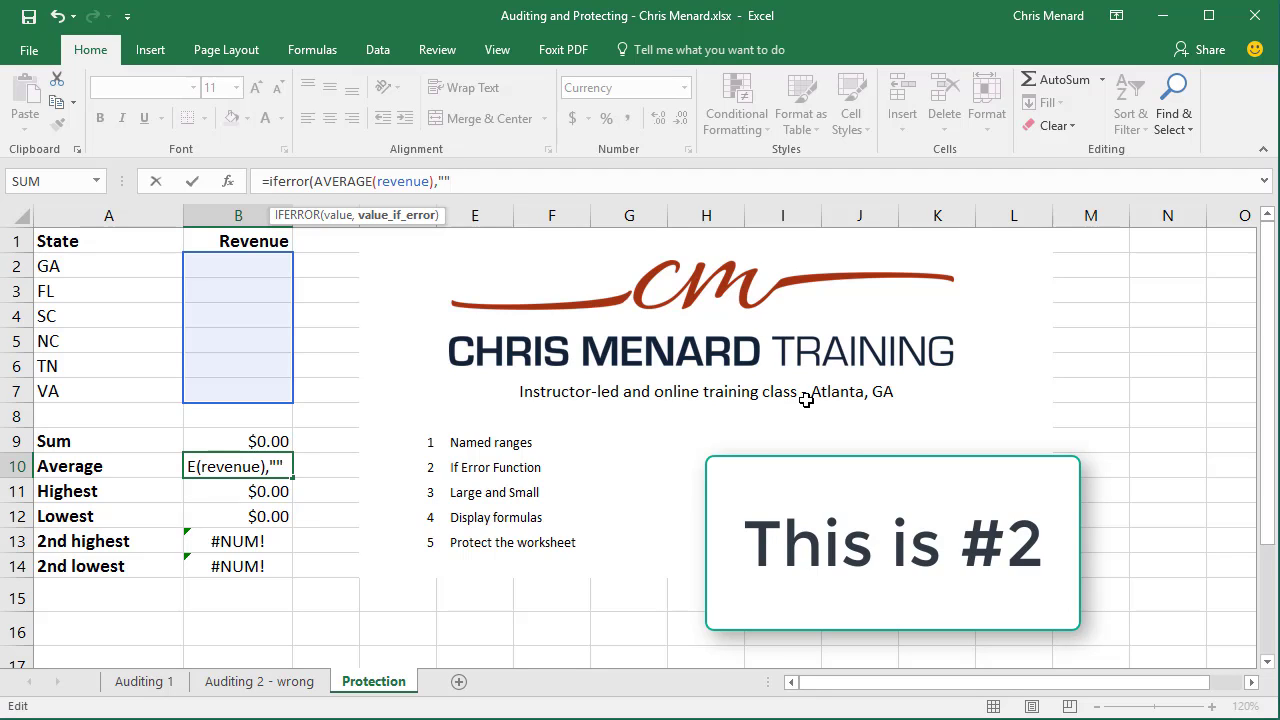
key("Return")
key("Return")
key("Up")
key("Down")
key("Down")
key("Down")
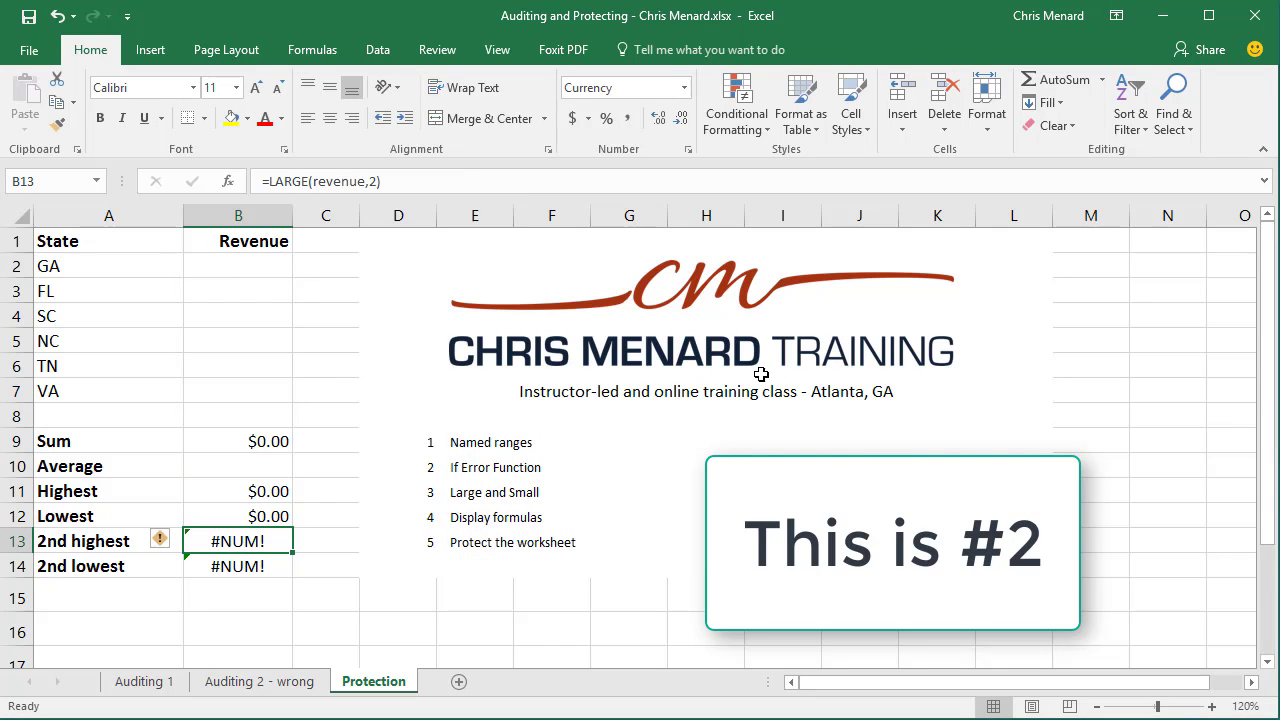
Step: Wrap the 2nd highest formula in B13 in IFERROR so #NUM! shows as blank
left_click(276, 181)
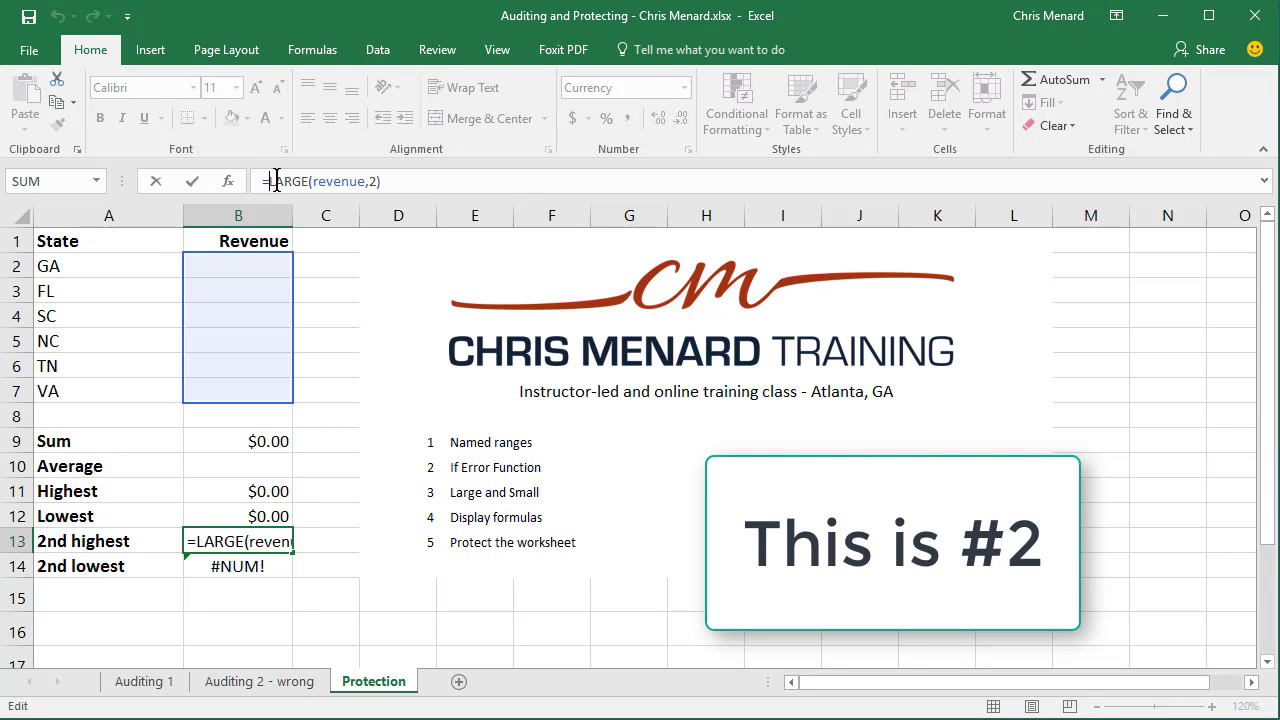
type("if")
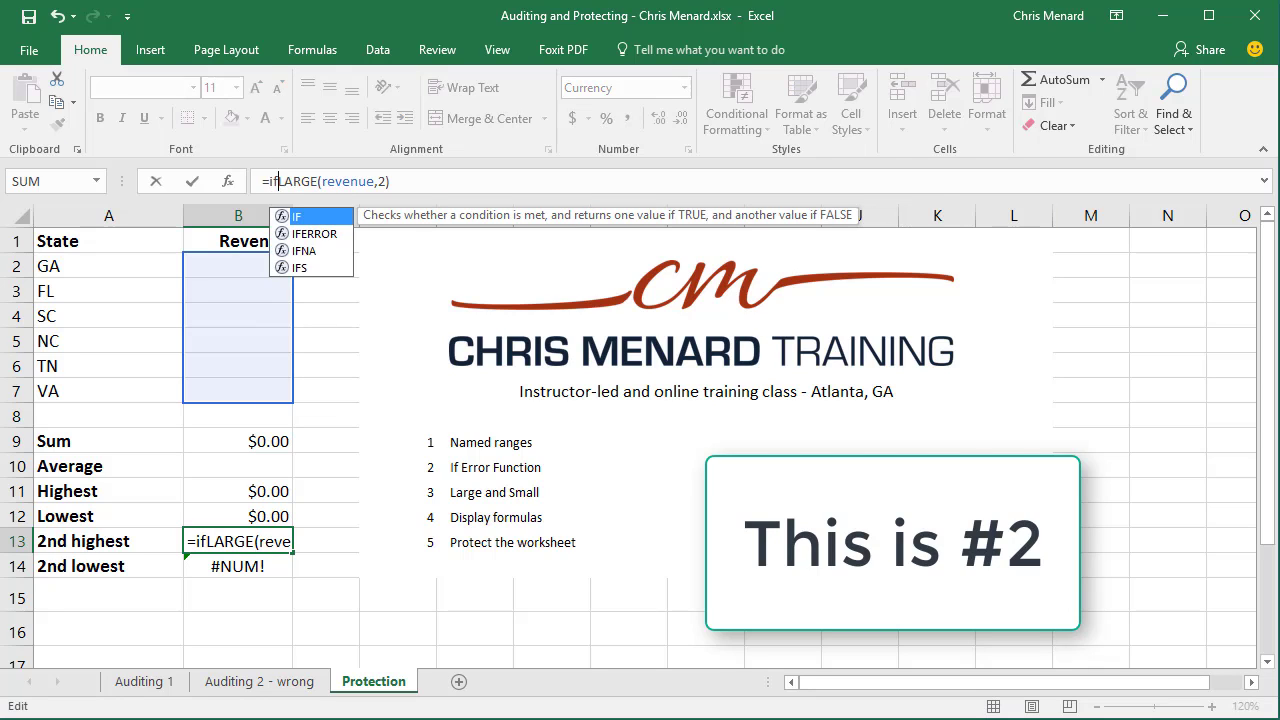
type("er")
type("ror")
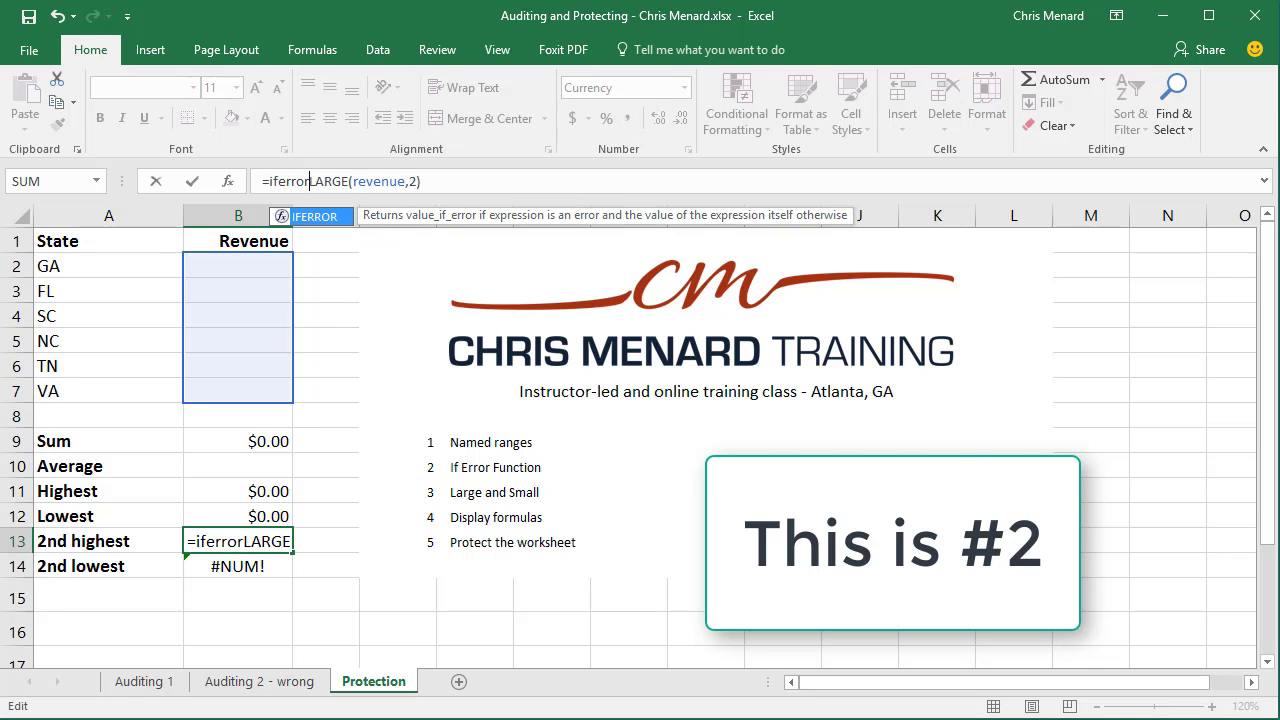
type("(")
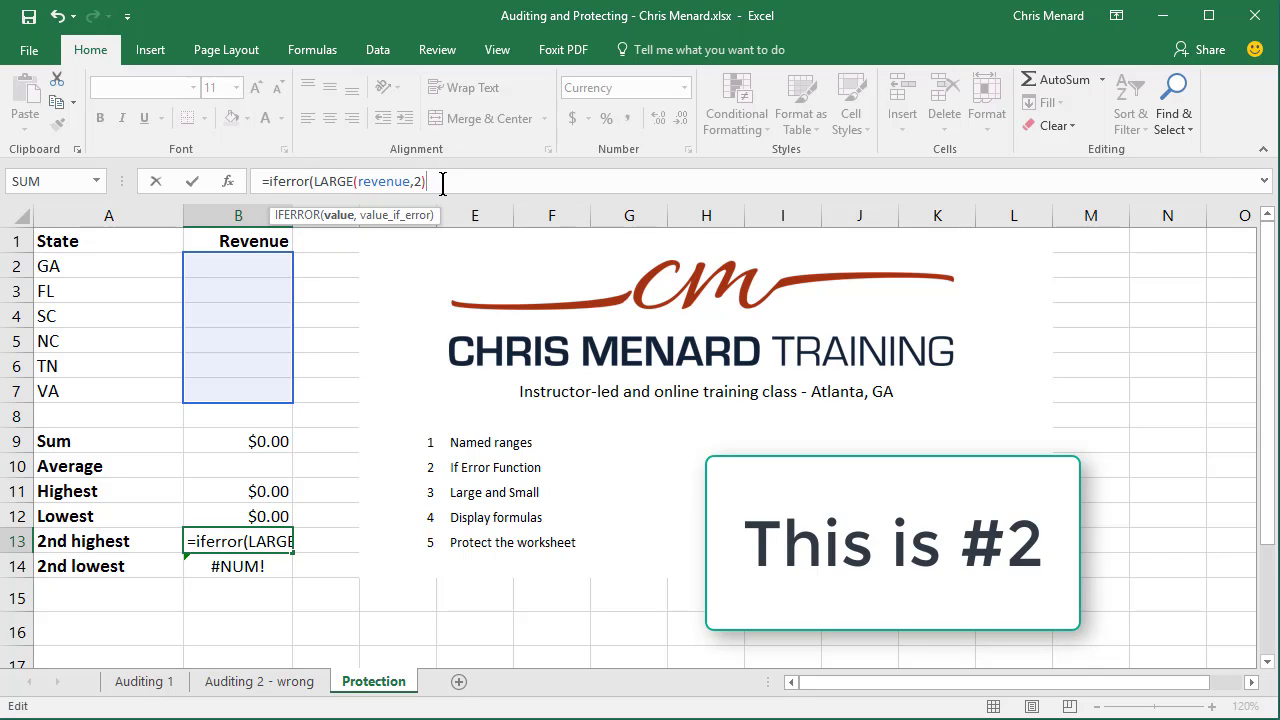
type(",")
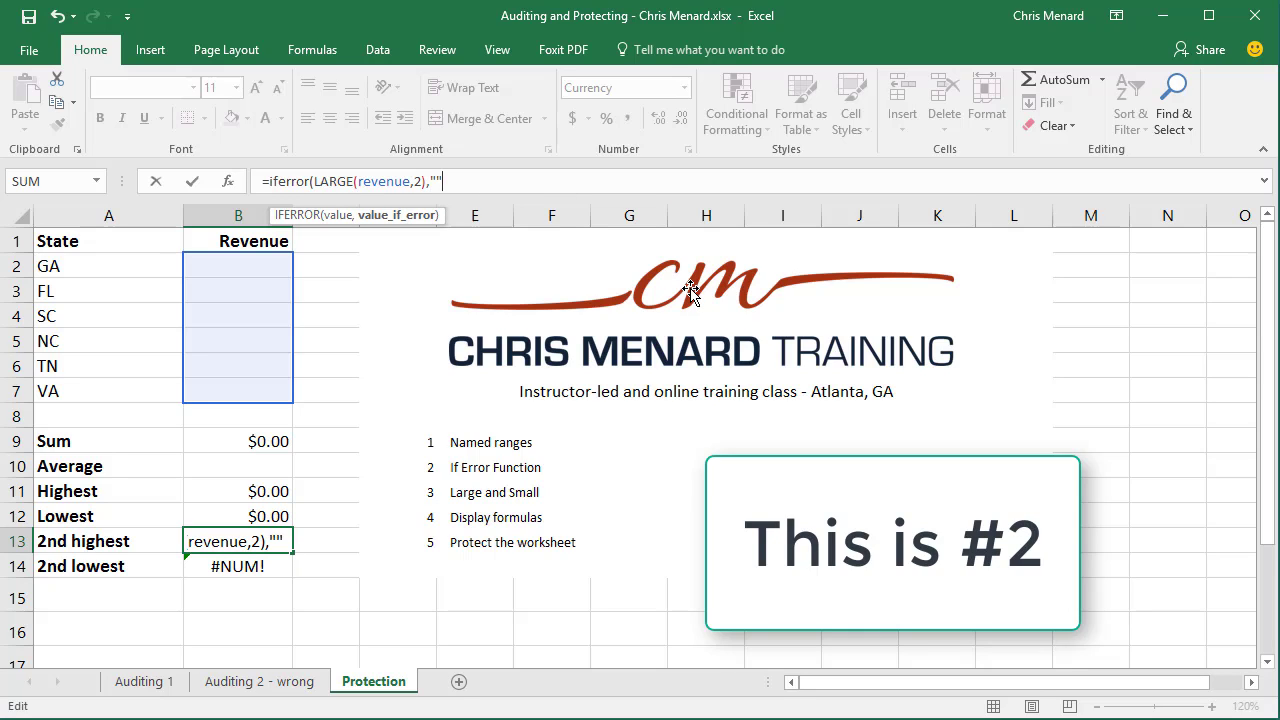
key("Return")
key("Return")
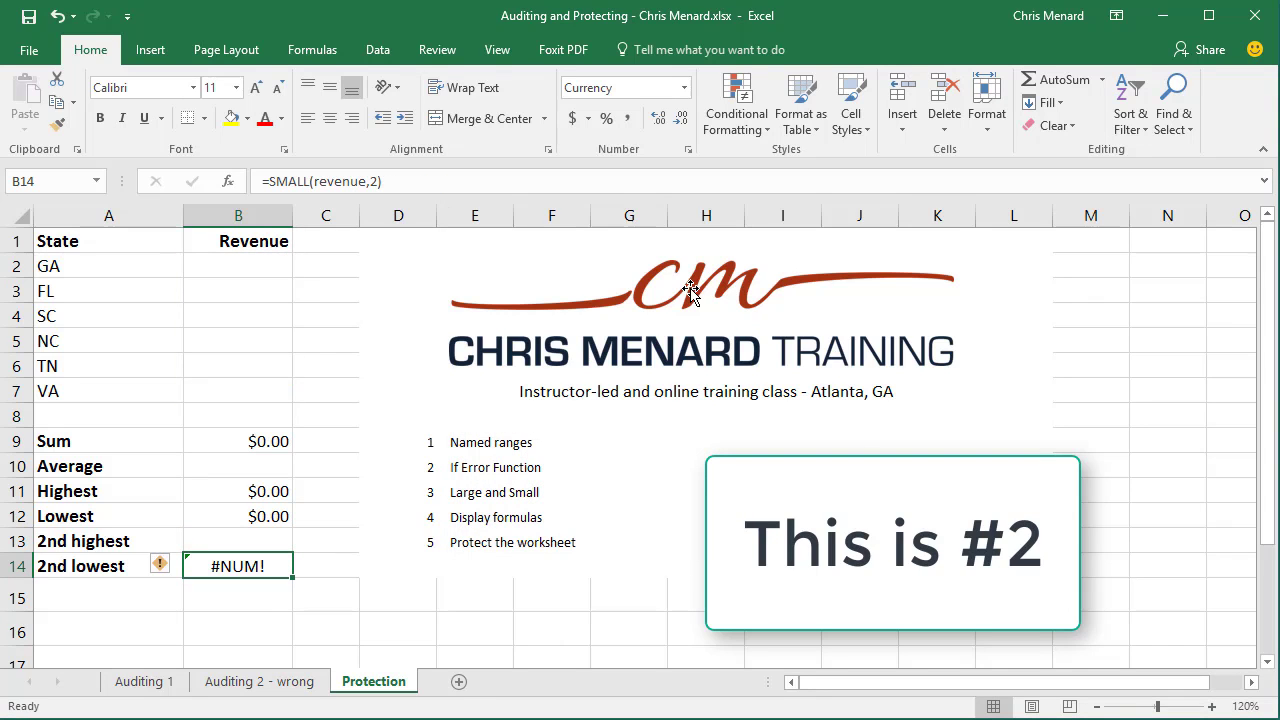
Step: Change B14 to =IFERROR(SMALL(revenue,2),"") to blank out its #NUM! error
left_click(264, 181)
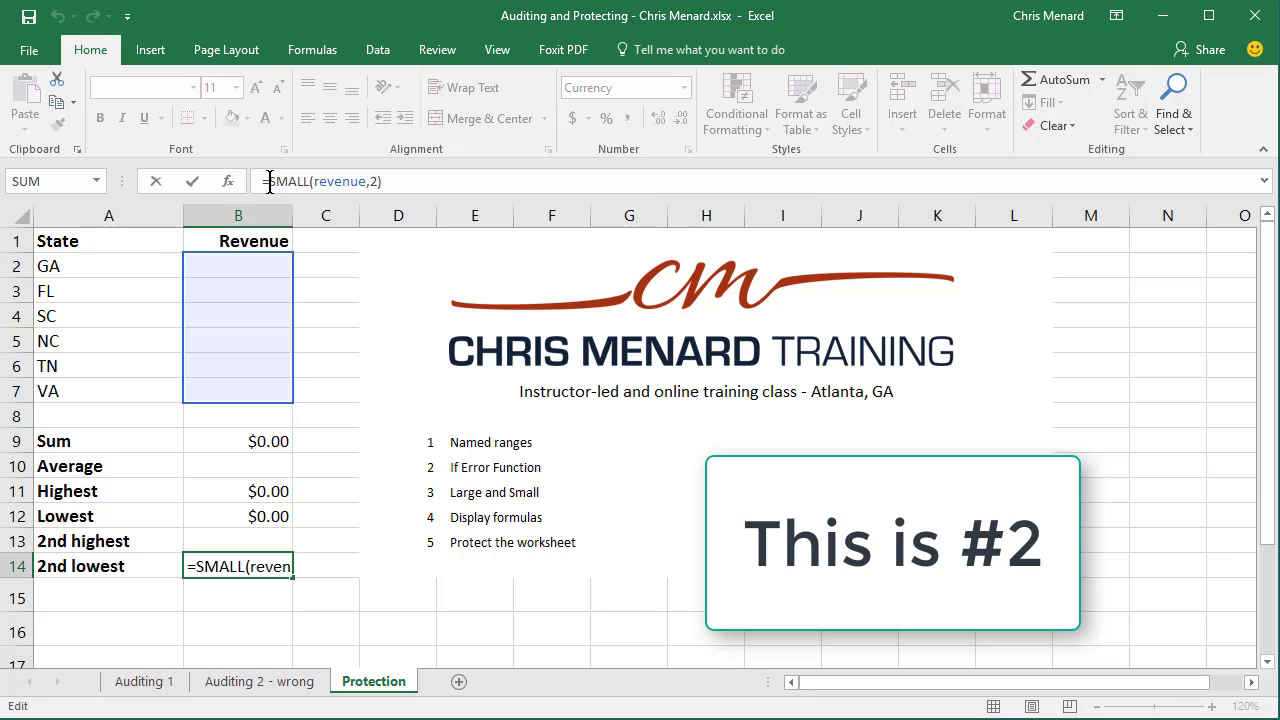
type("iferror")
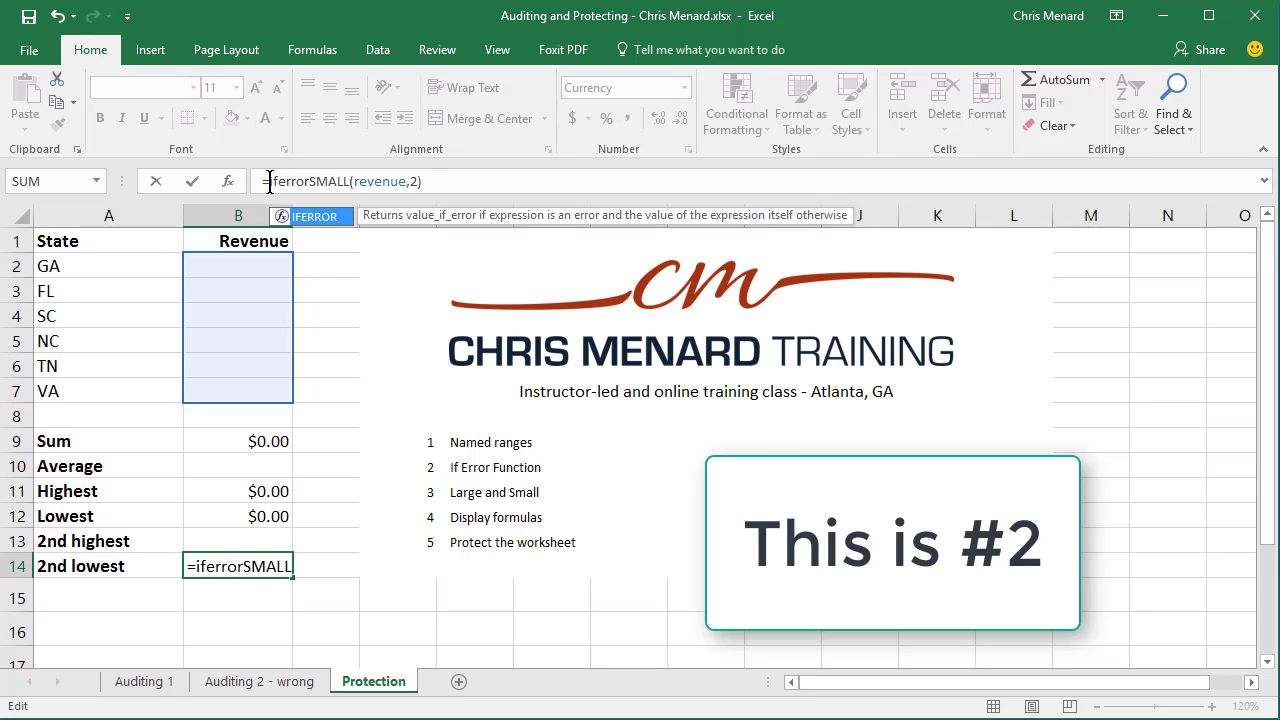
type("(")
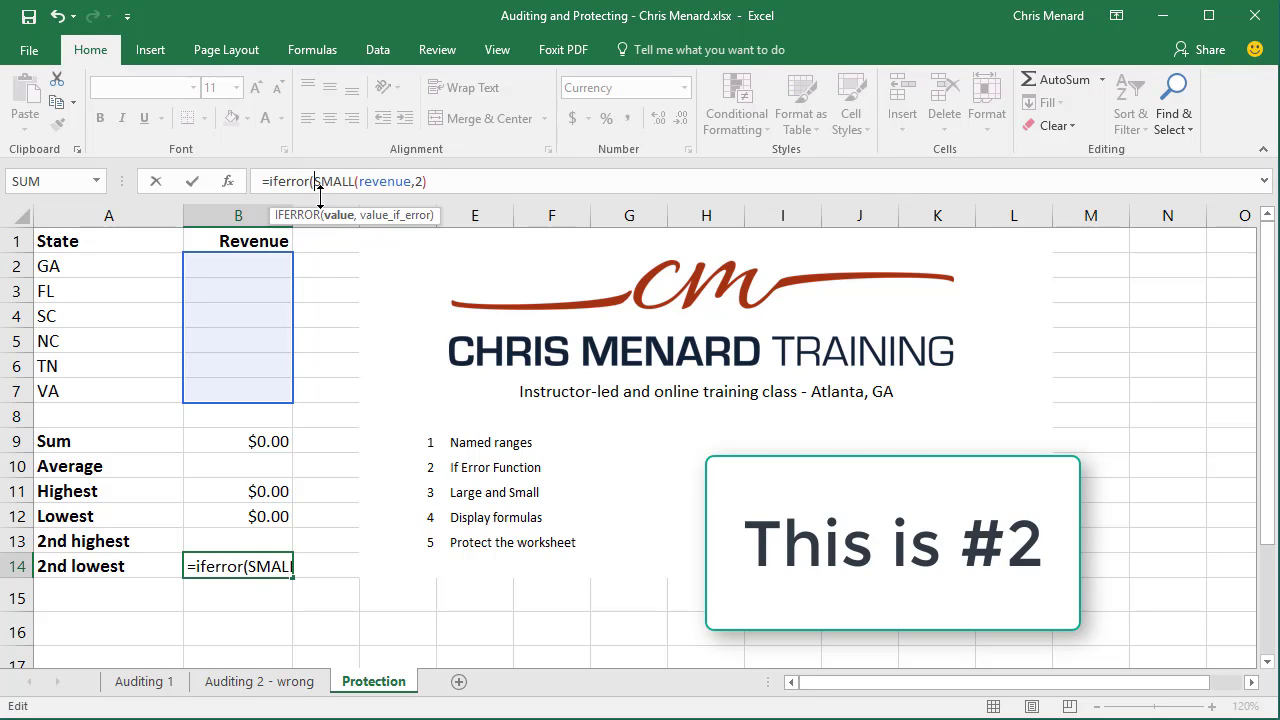
left_click(452, 187)
type(",")
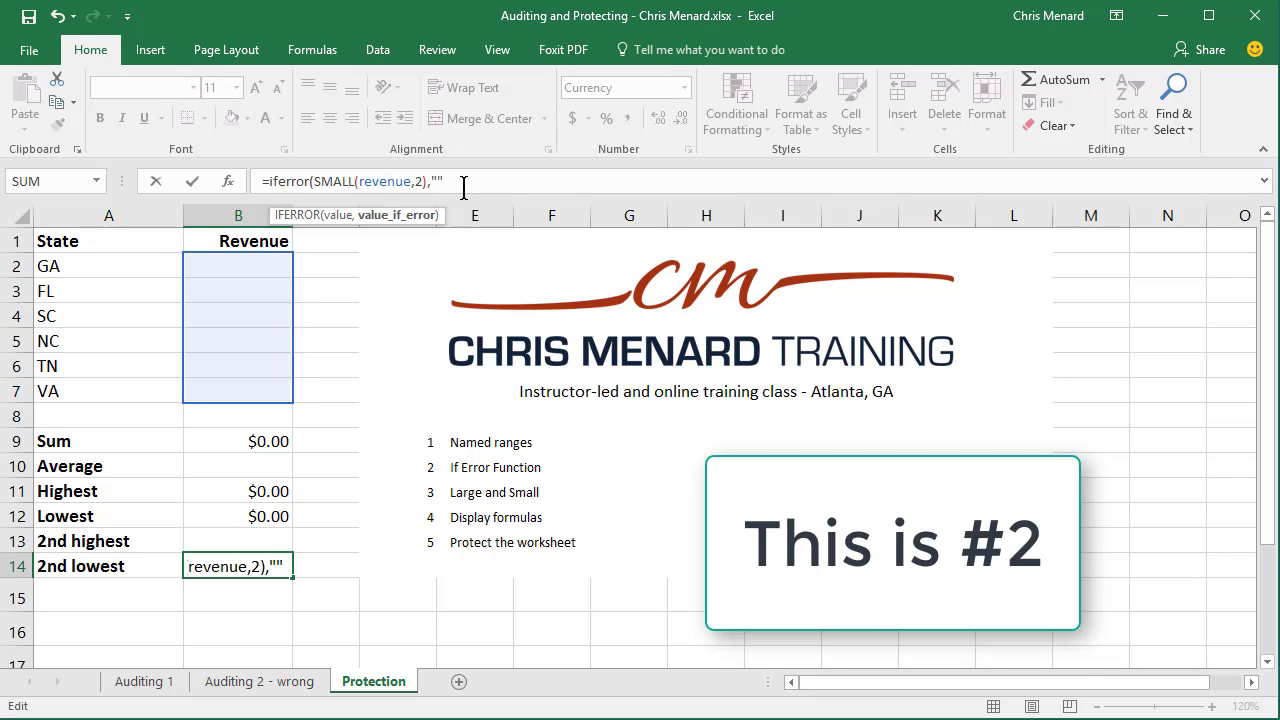
type("\"\"")
key("Return")
key("Return")
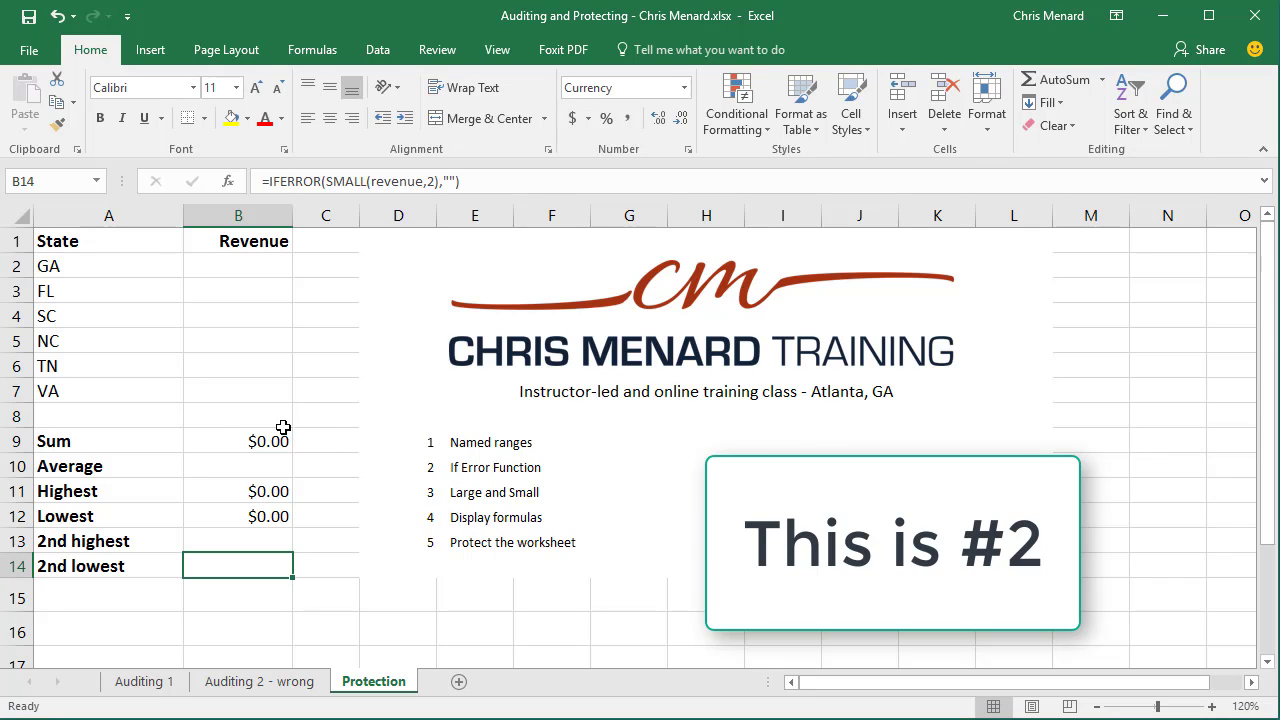
Step: Turn off 'Show a zero in cells that have zero value' for the Protection sheet in Excel Options, Advanced
left_click(222, 441)
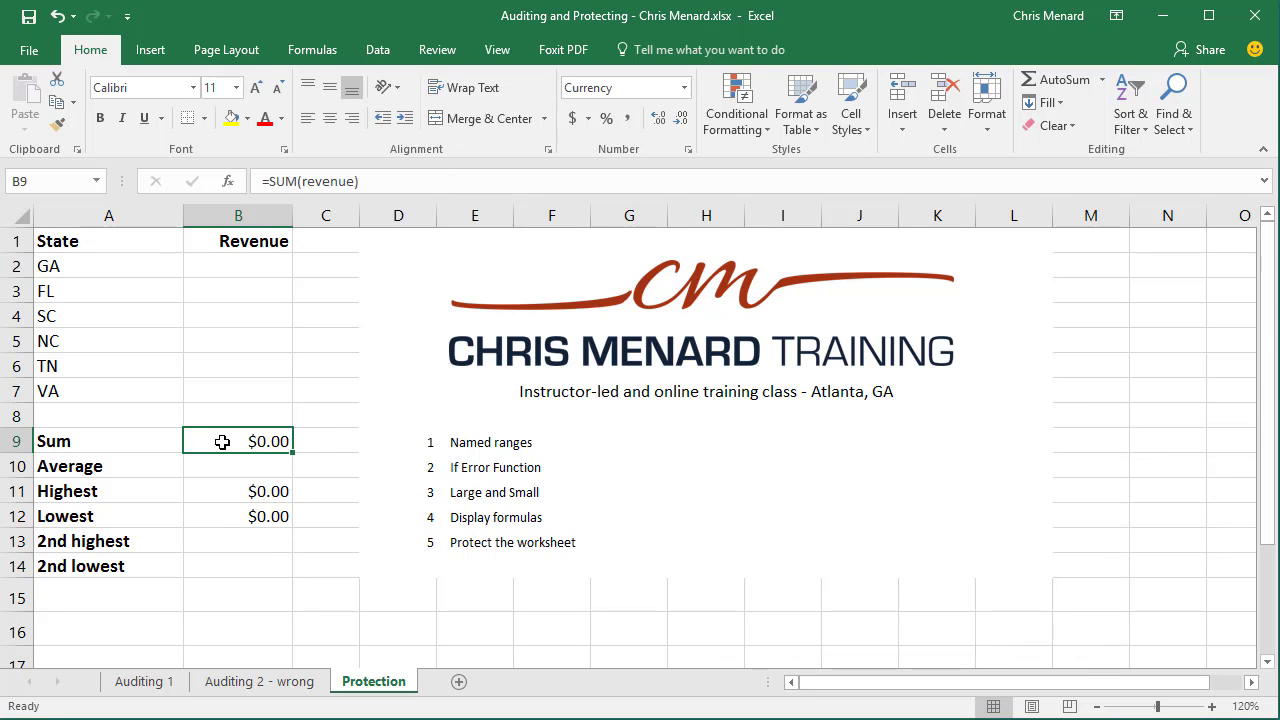
left_click(29, 49)
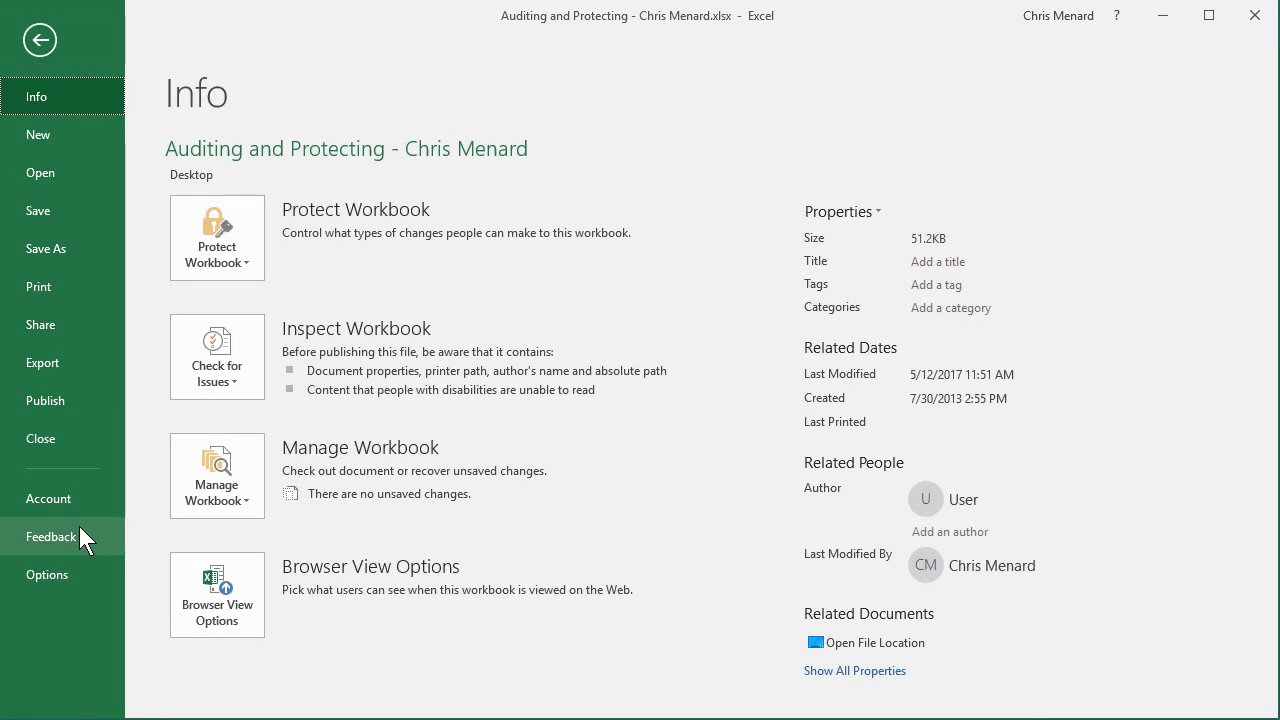
left_click(72, 569)
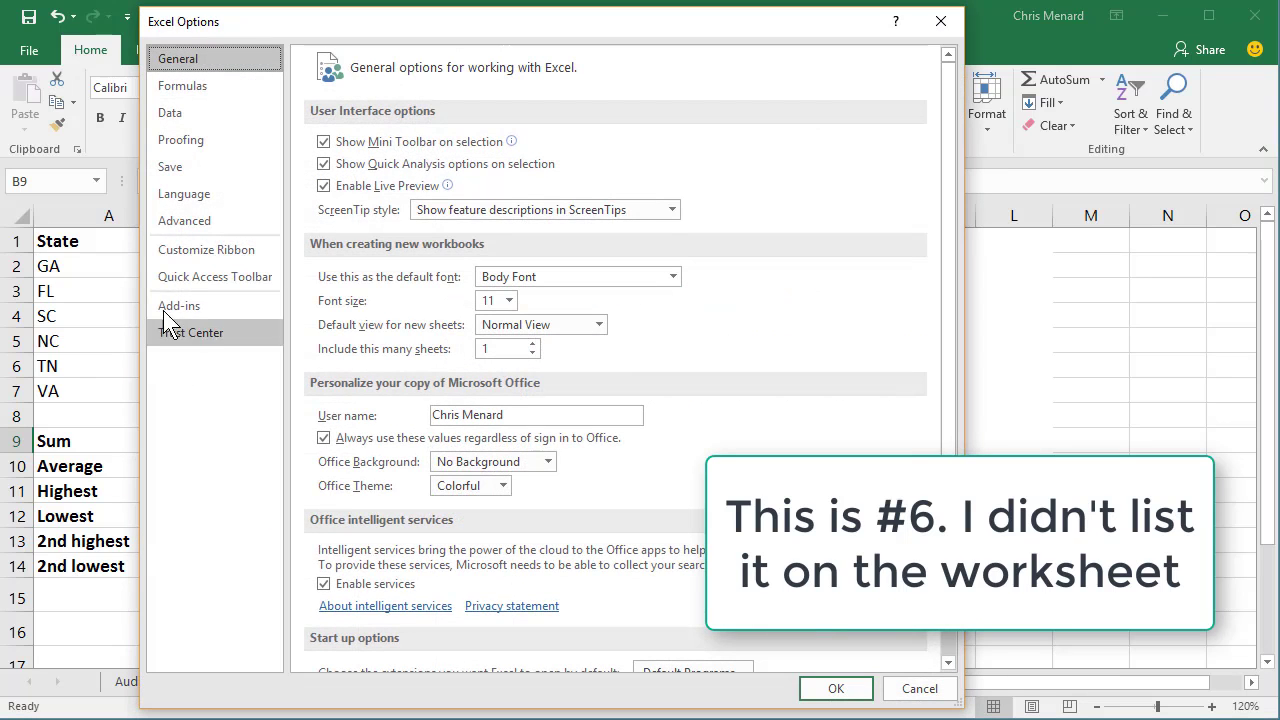
left_click(184, 224)
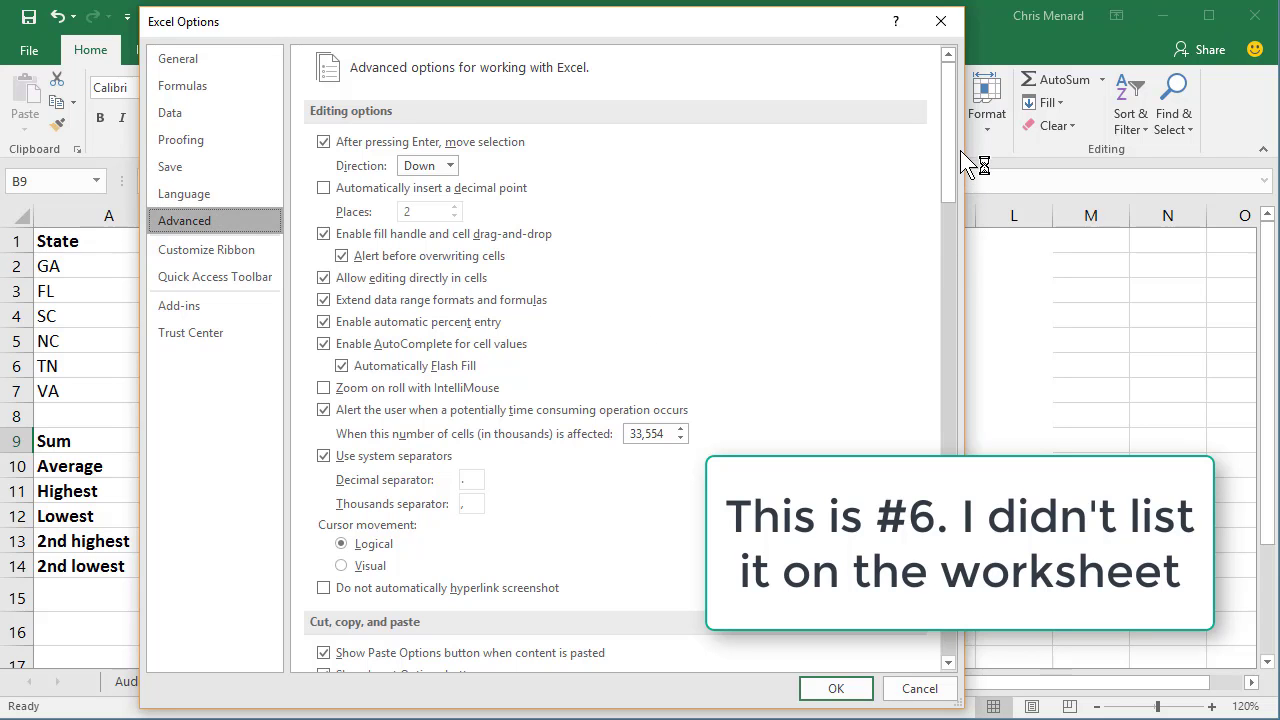
left_click_drag(950, 148, 931, 465)
left_click(385, 345)
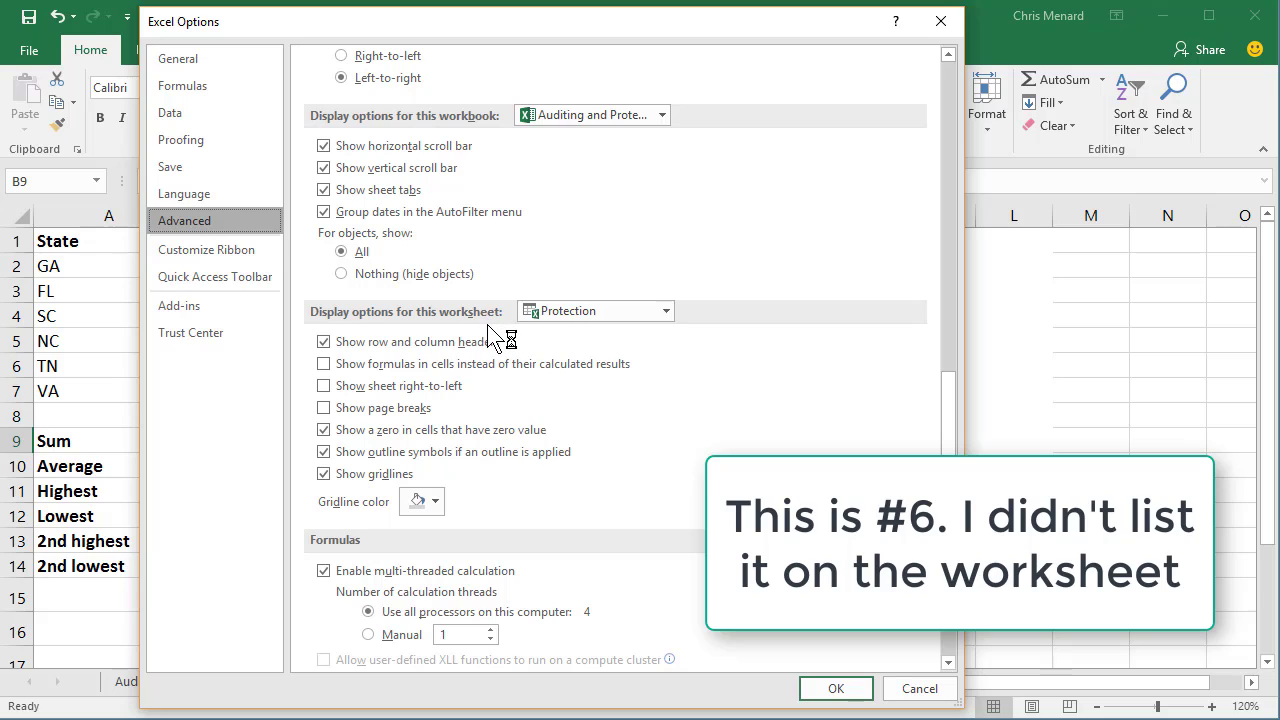
left_click(323, 430)
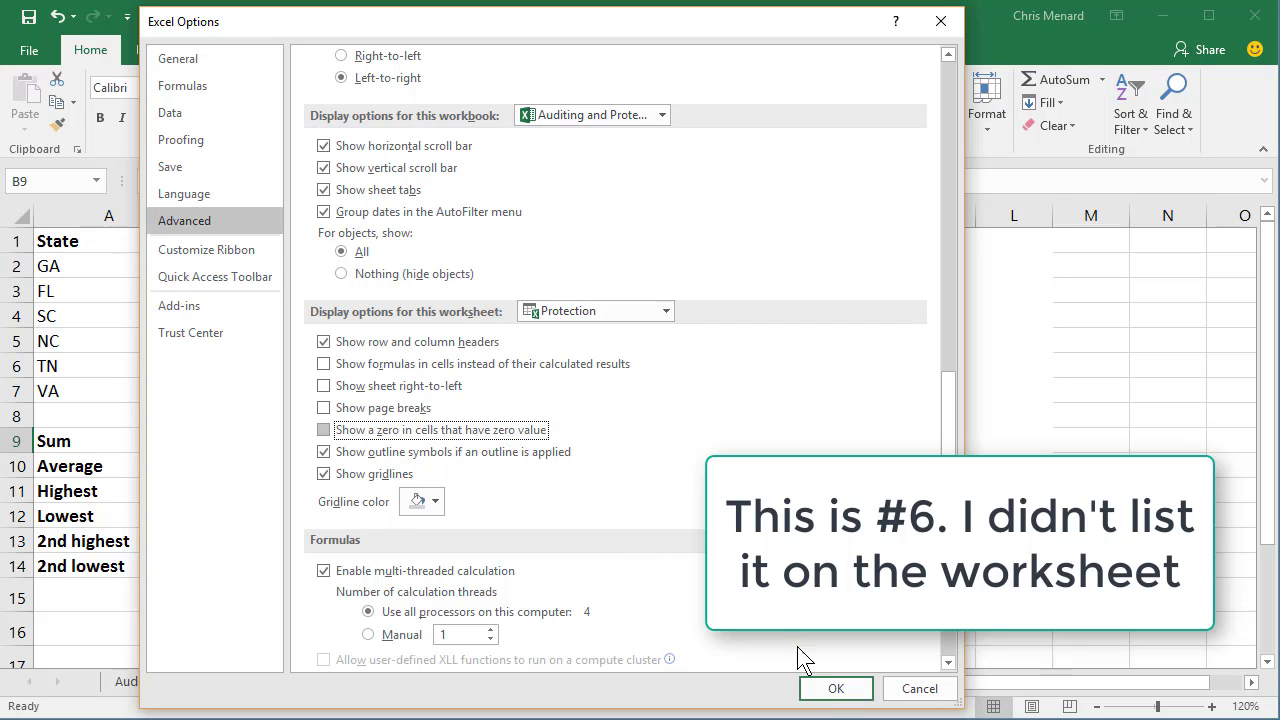
left_click(831, 690)
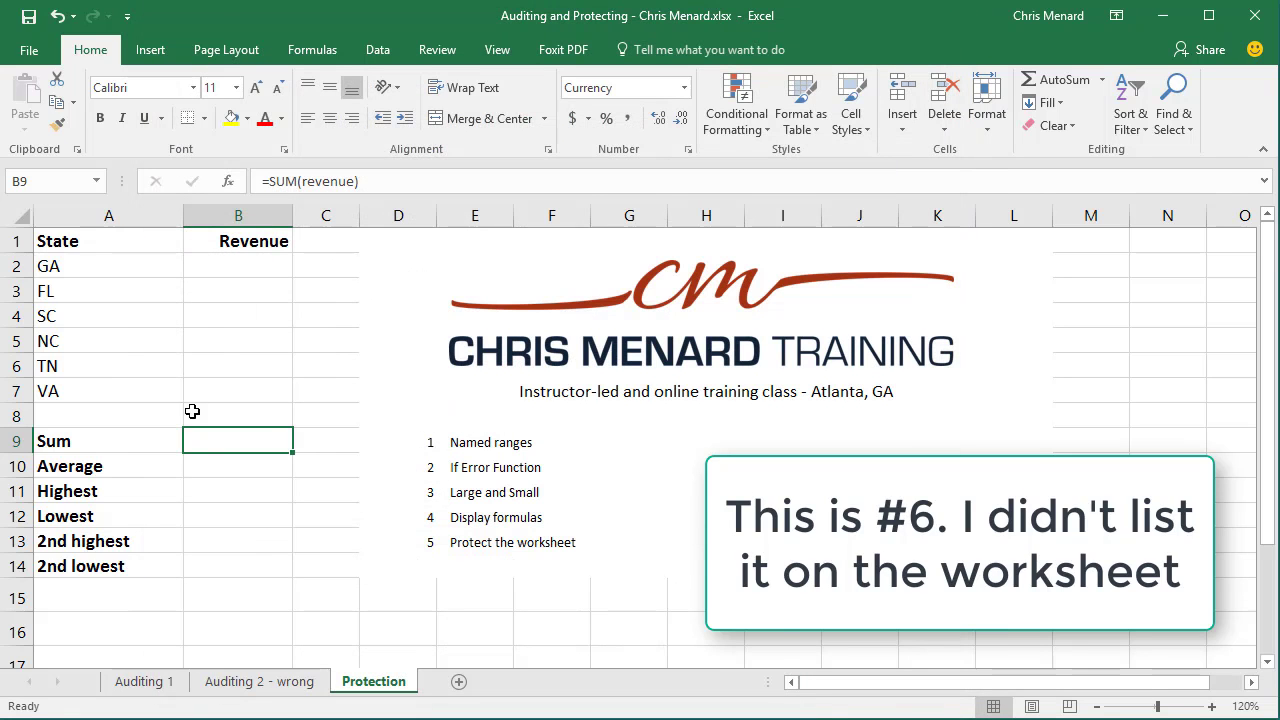
Step: Clear the Locked option for B2:B7 in Format Cells' Protection settings
left_click_drag(231, 266, 243, 394)
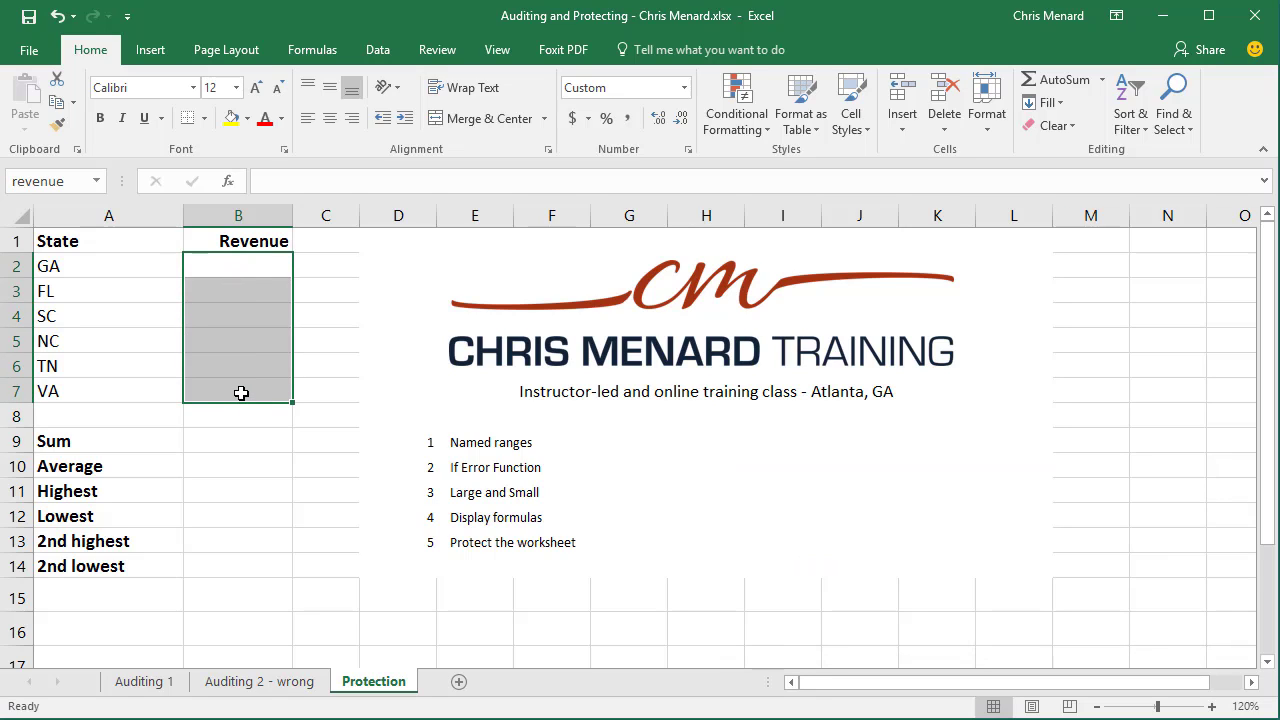
right_click(199, 270)
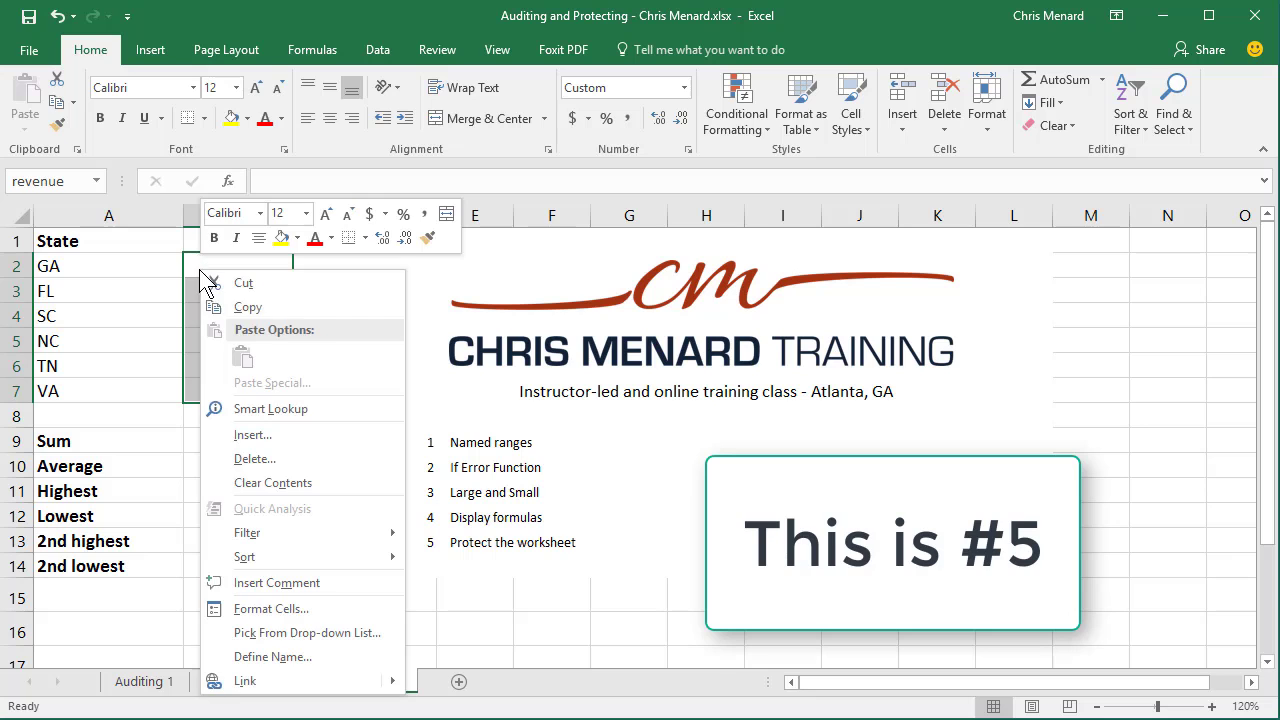
left_click(280, 612)
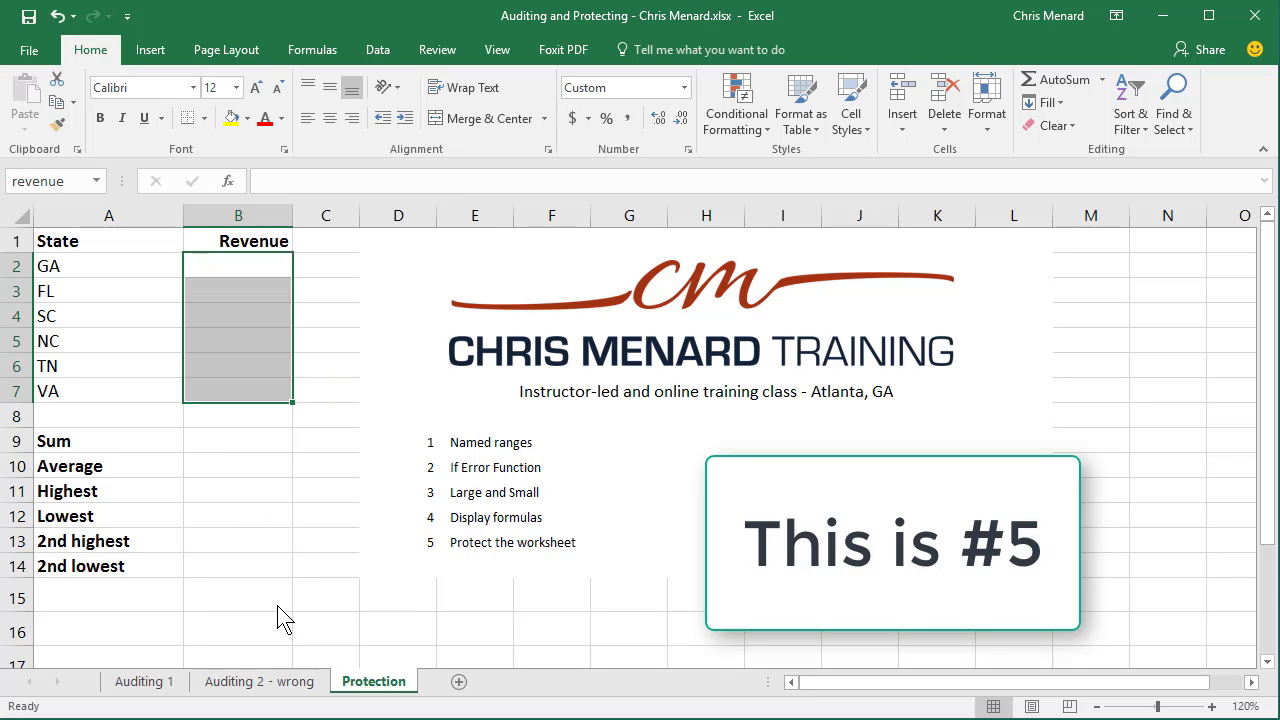
left_click_drag(323, 378, 386, 57)
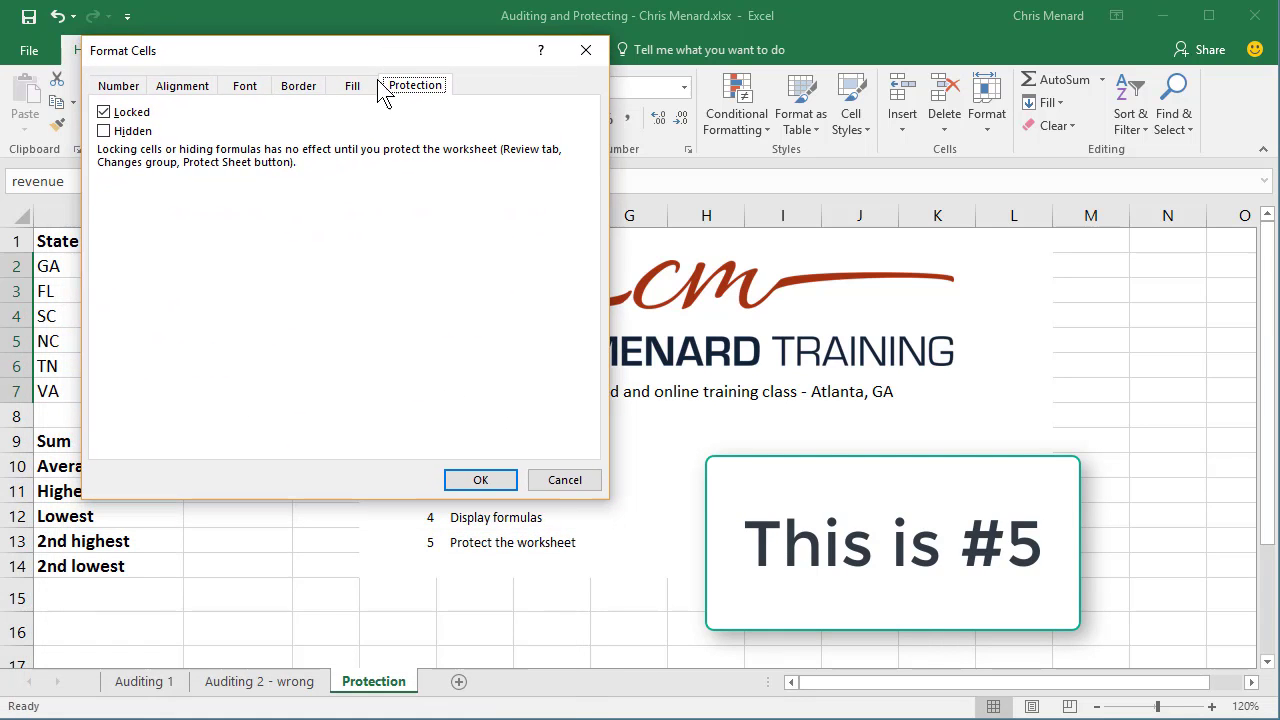
left_click(118, 86)
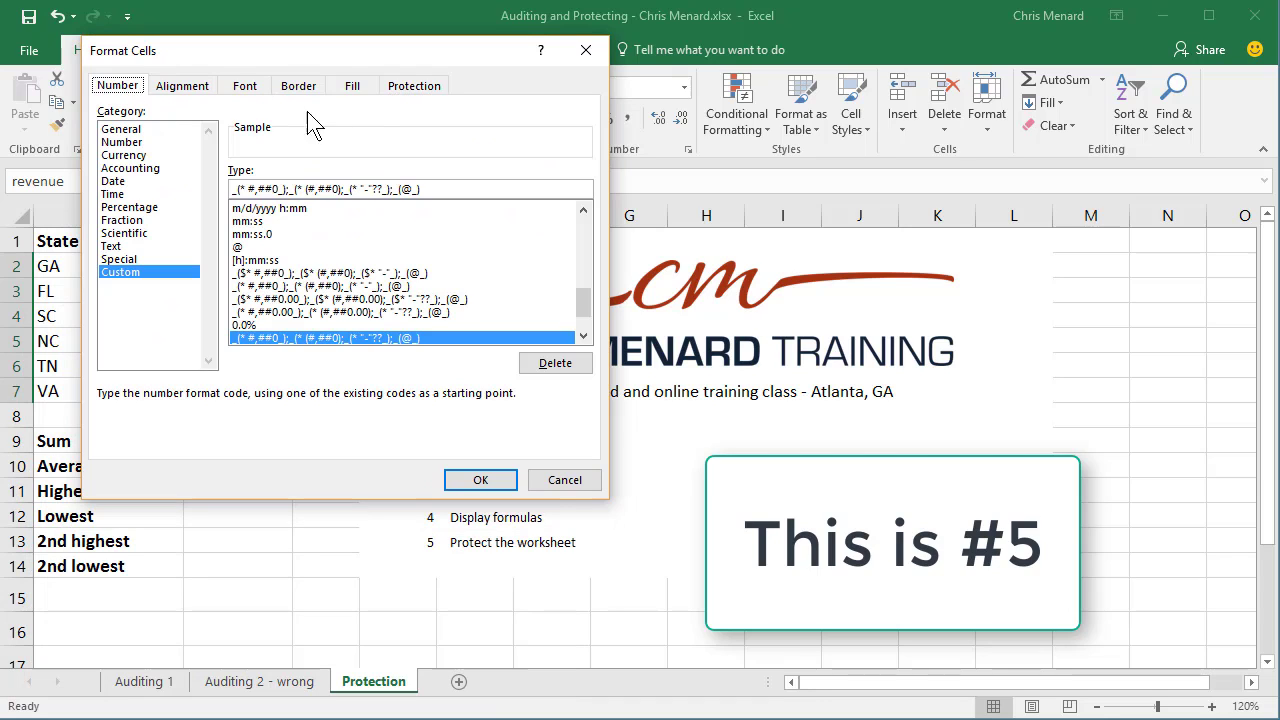
left_click(412, 88)
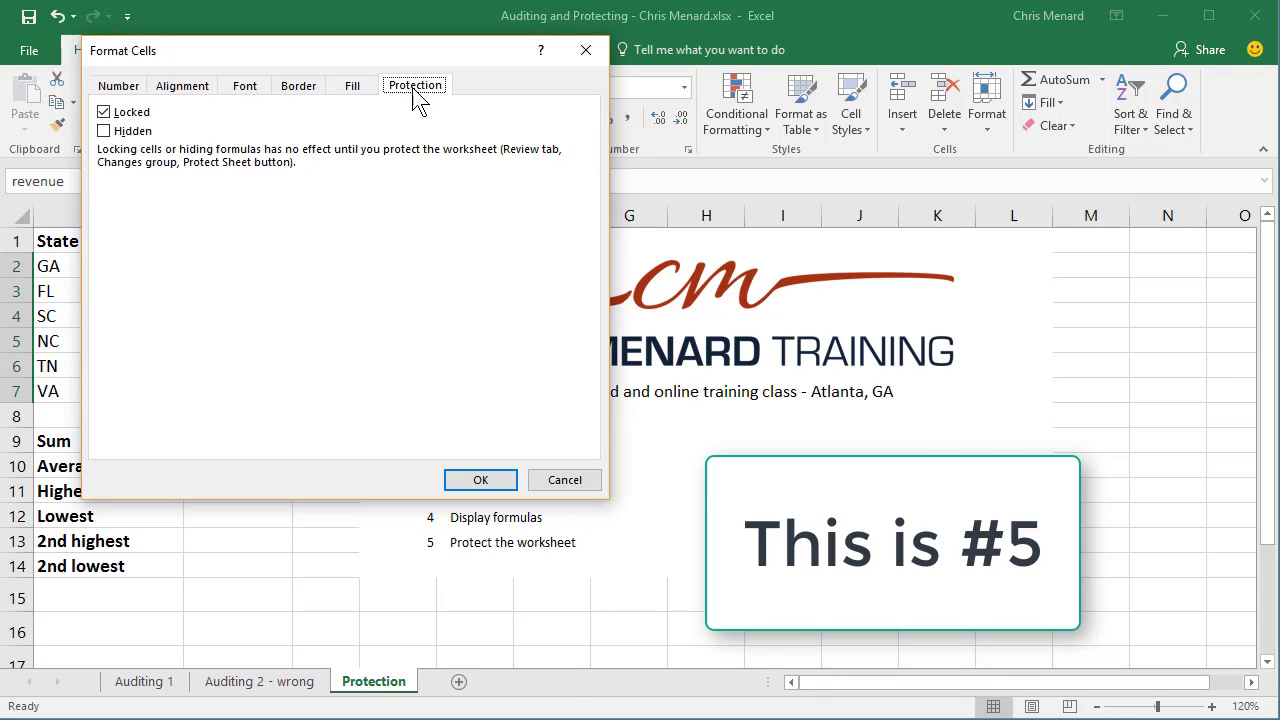
left_click(104, 112)
left_click(481, 481)
left_click(435, 52)
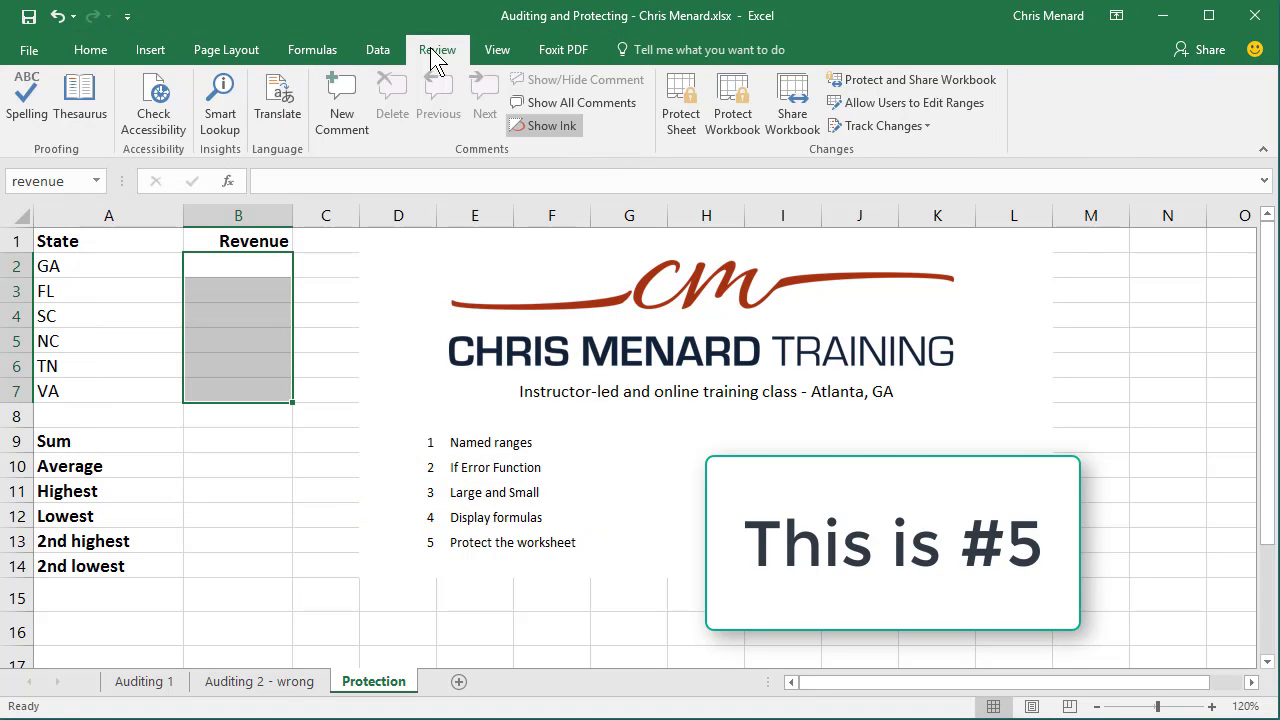
Step: Protect the sheet with 'Select locked cells' turned off
left_click(686, 126)
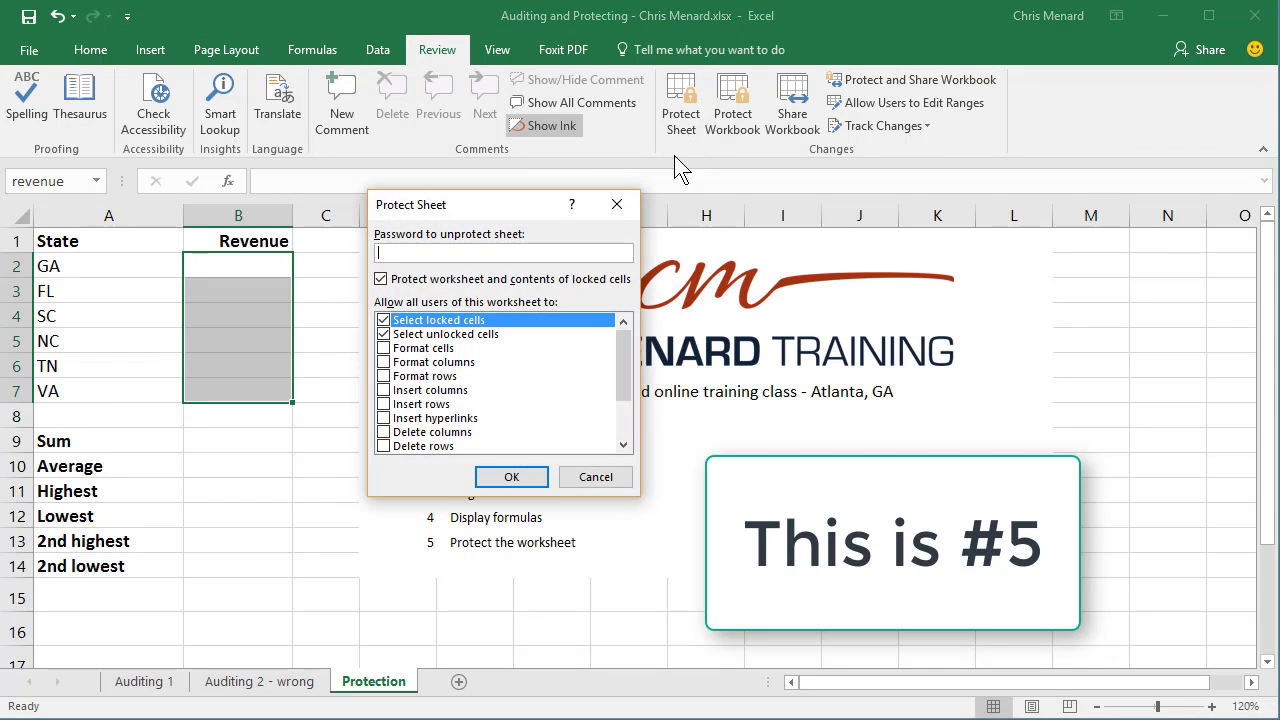
left_click(384, 320)
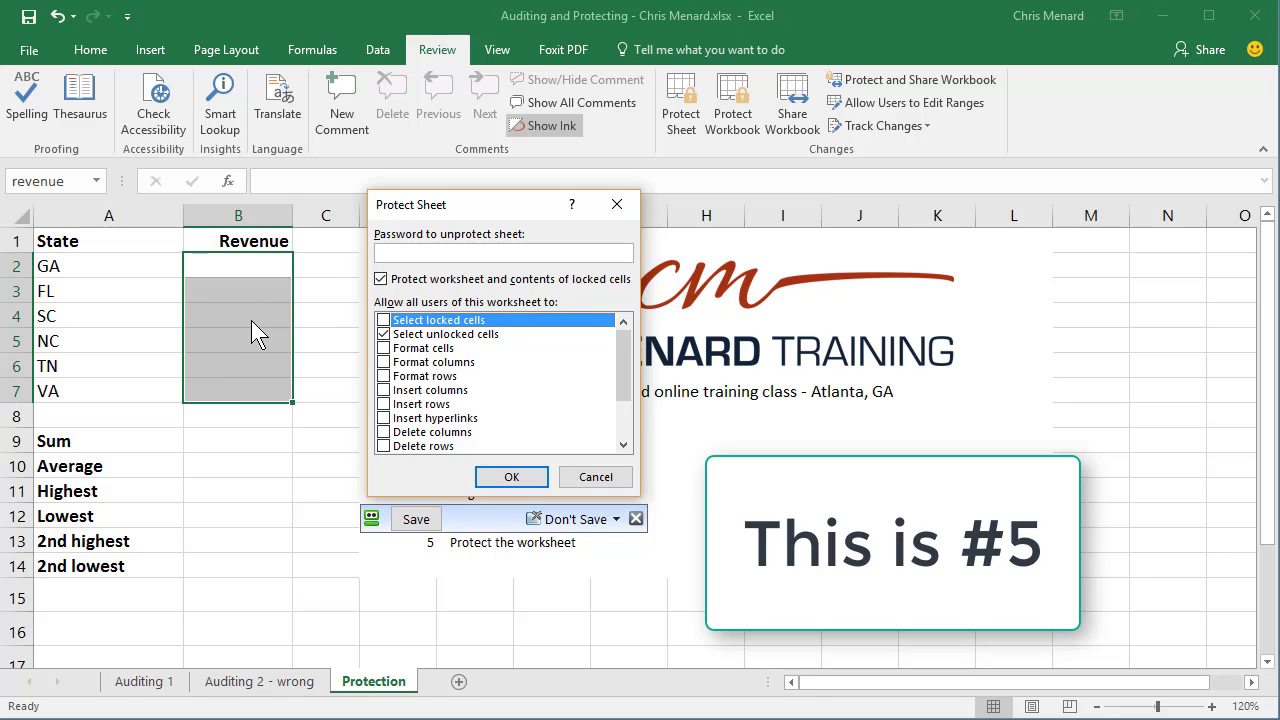
left_click(508, 478)
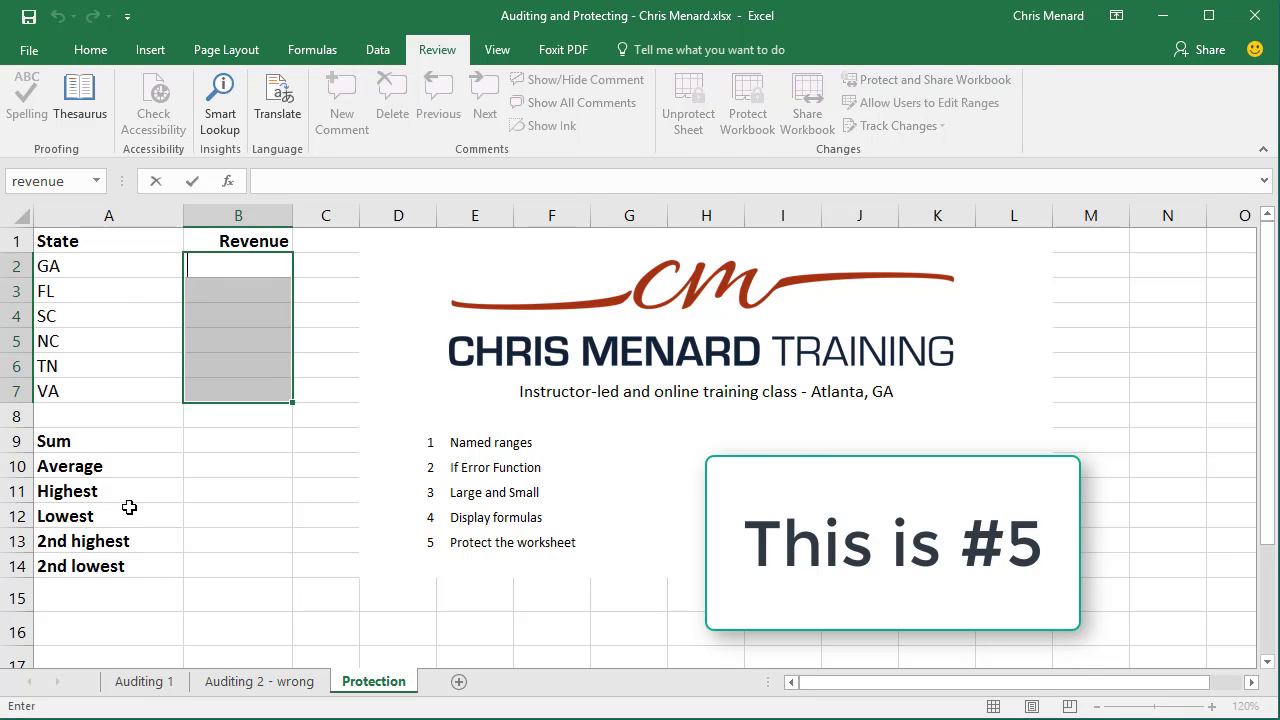
key("Escape")
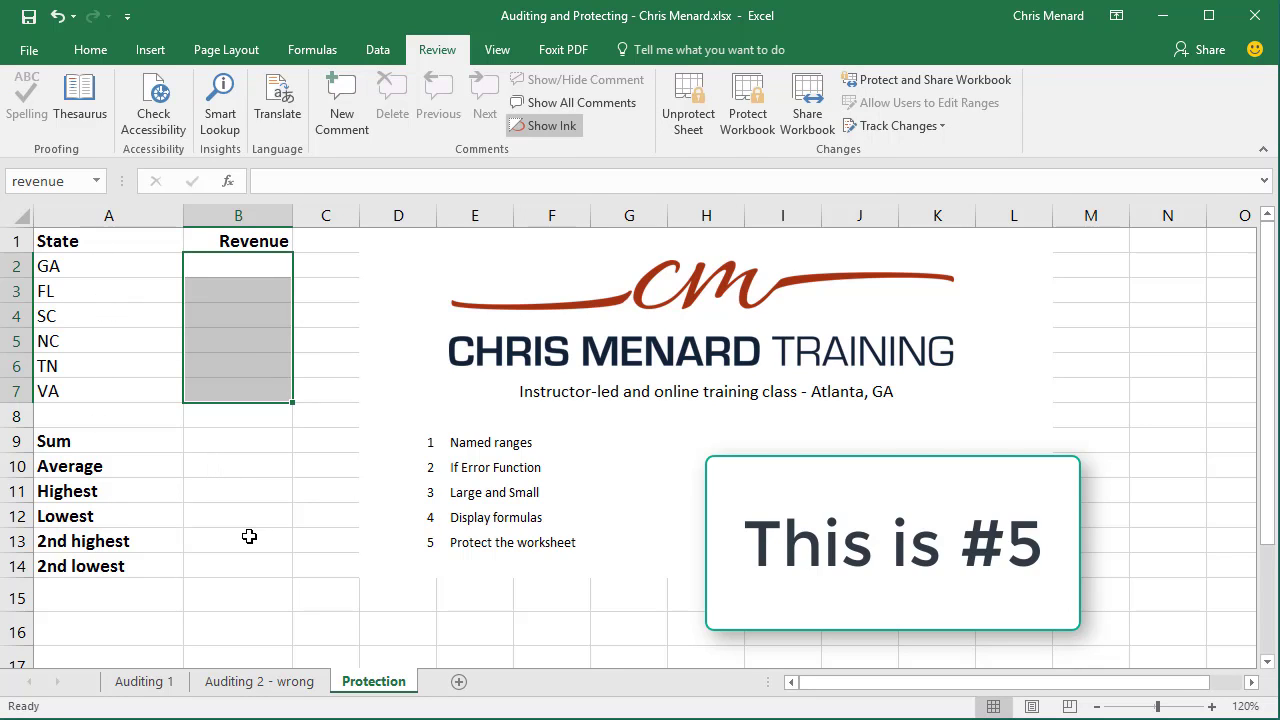
Step: Enter revenue 200, 150, 100, 50, 25 and 500 down B2:B7, giving Sum $1,025.00 and Average $170.83
left_click(254, 266)
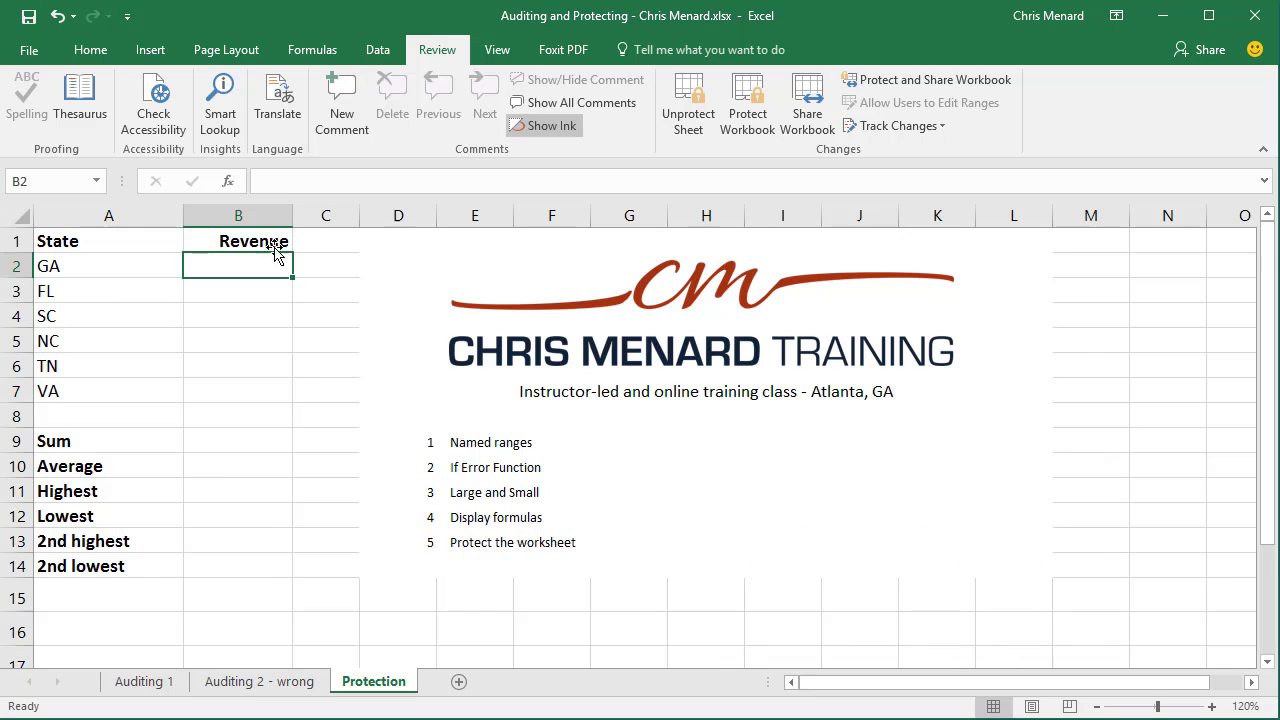
type("200")
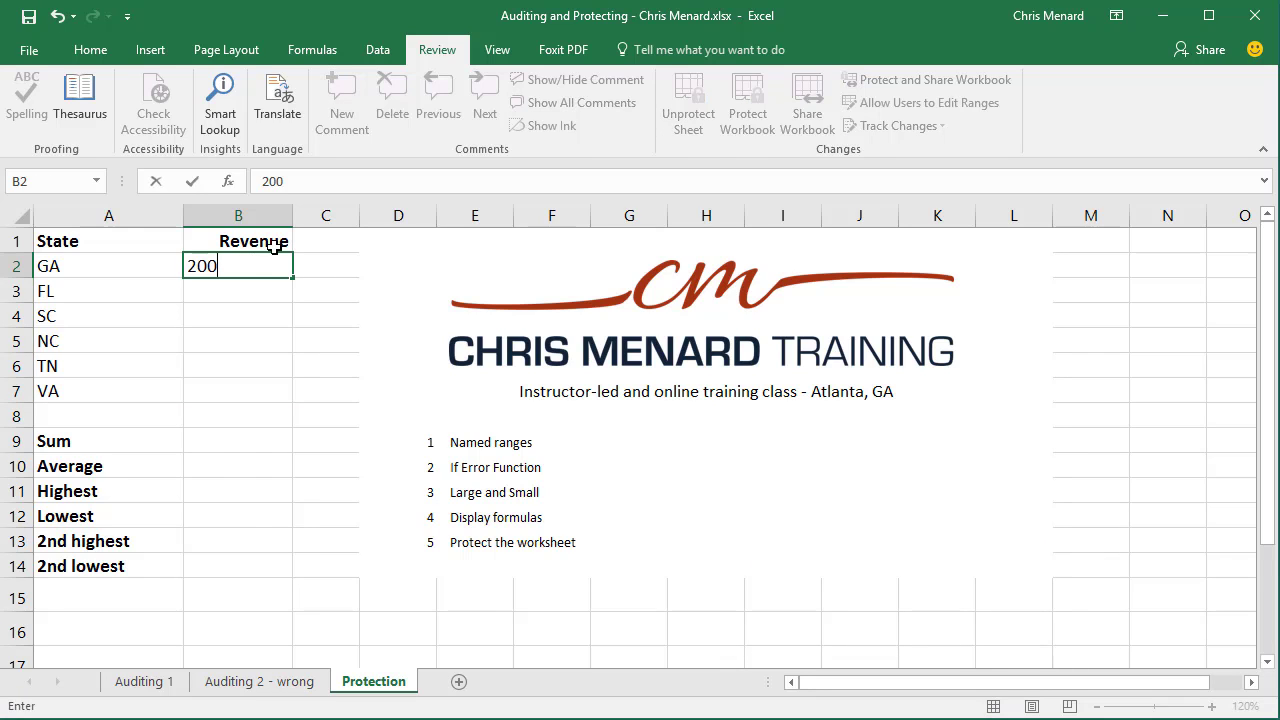
key("Return")
type("150")
key("Return")
type("100")
key("Return")
type("50")
key("Return")
type("2")
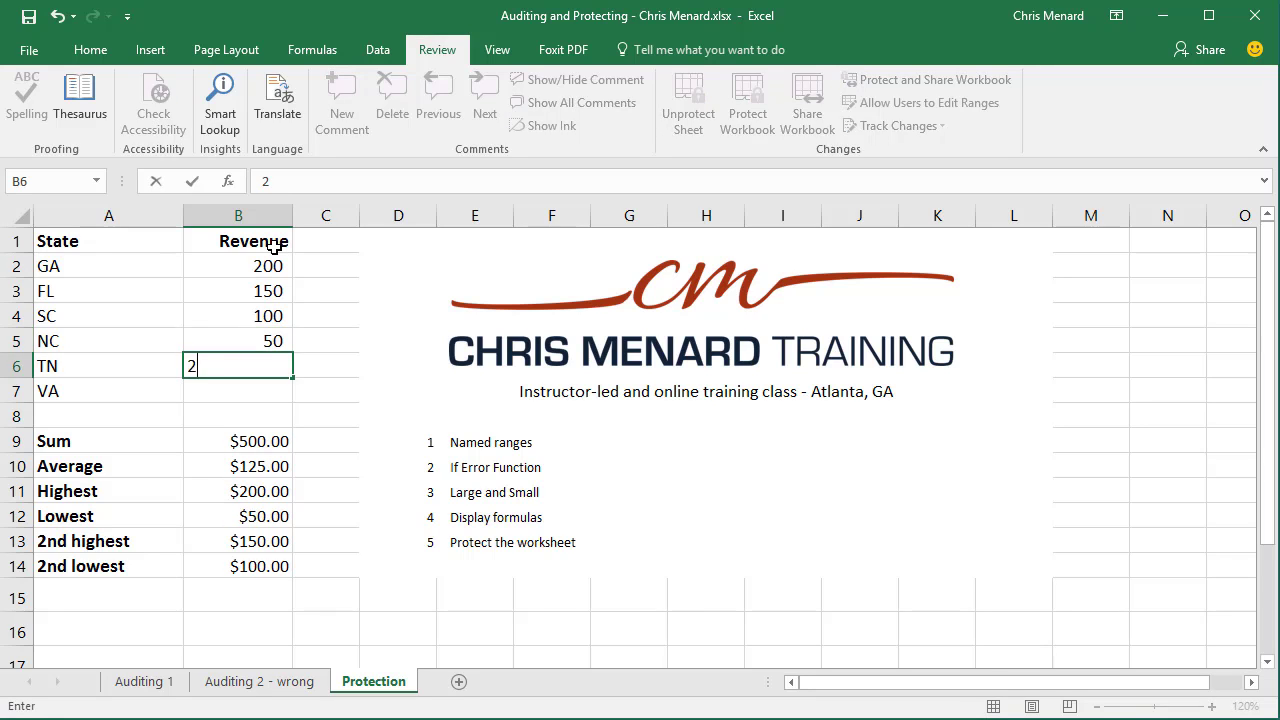
type("5")
key("Return")
type("500")
key("Return")
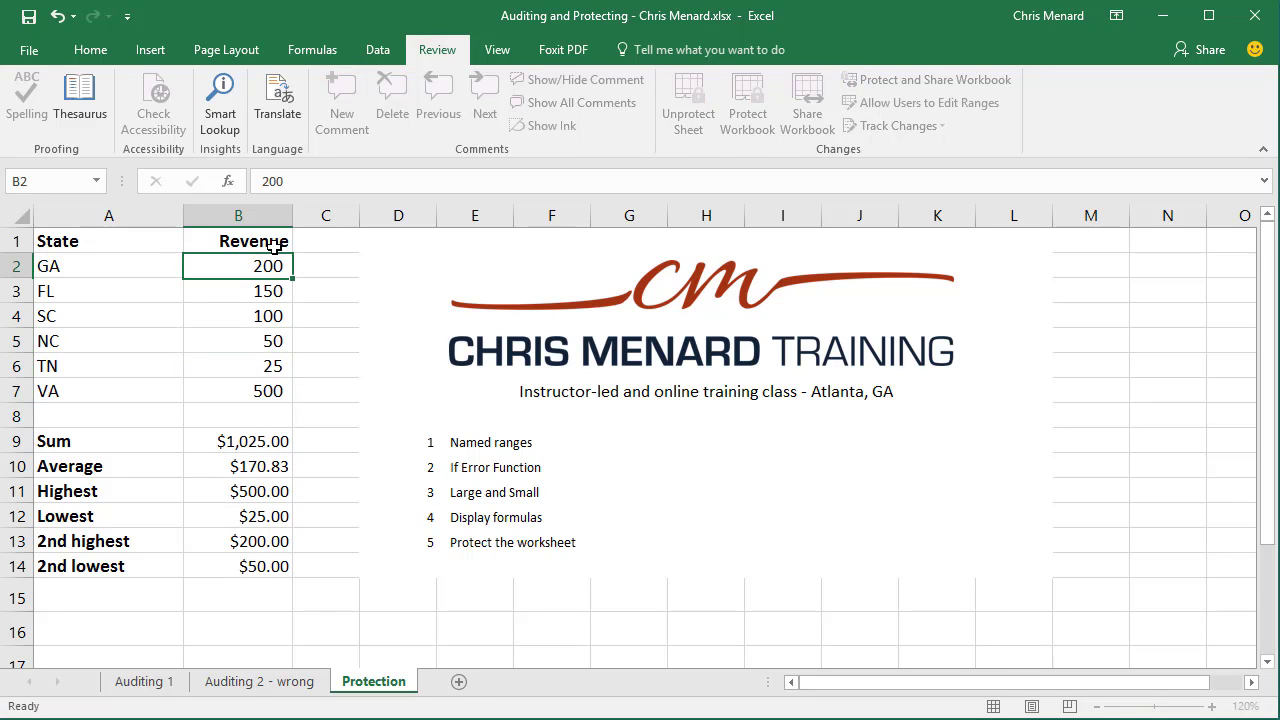